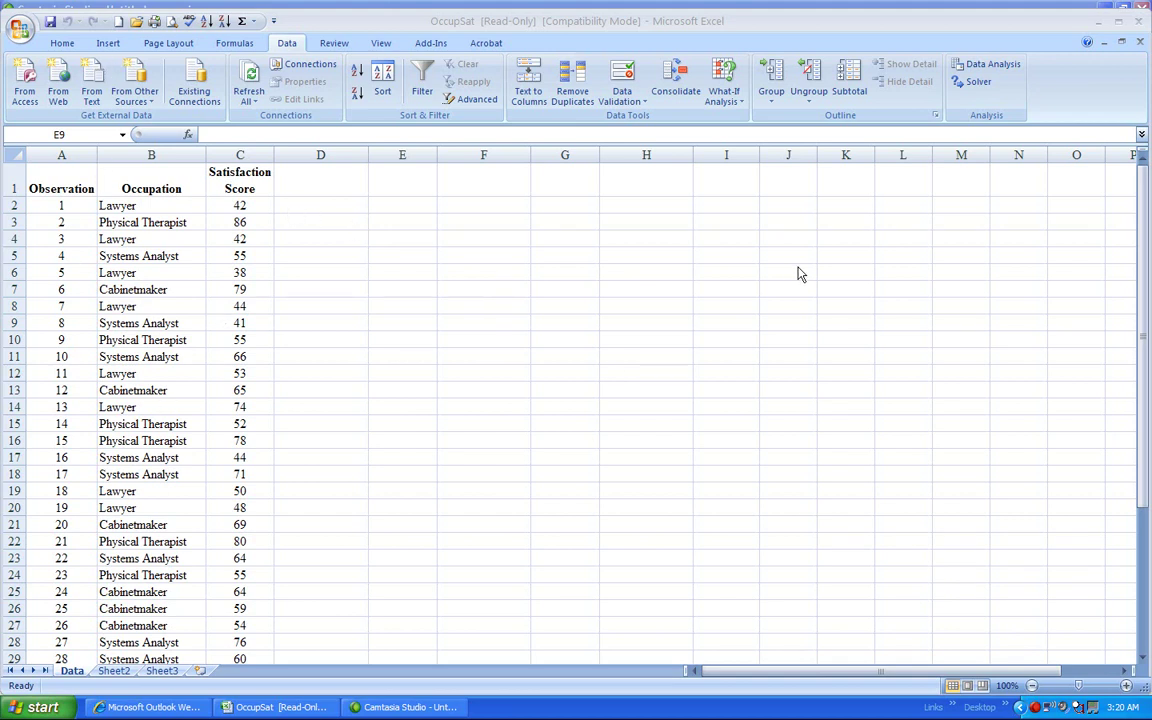
- Start a new PivotTable using Data!$A$1:$C$41 as the source range
drag(1146, 240, 1142, 305)
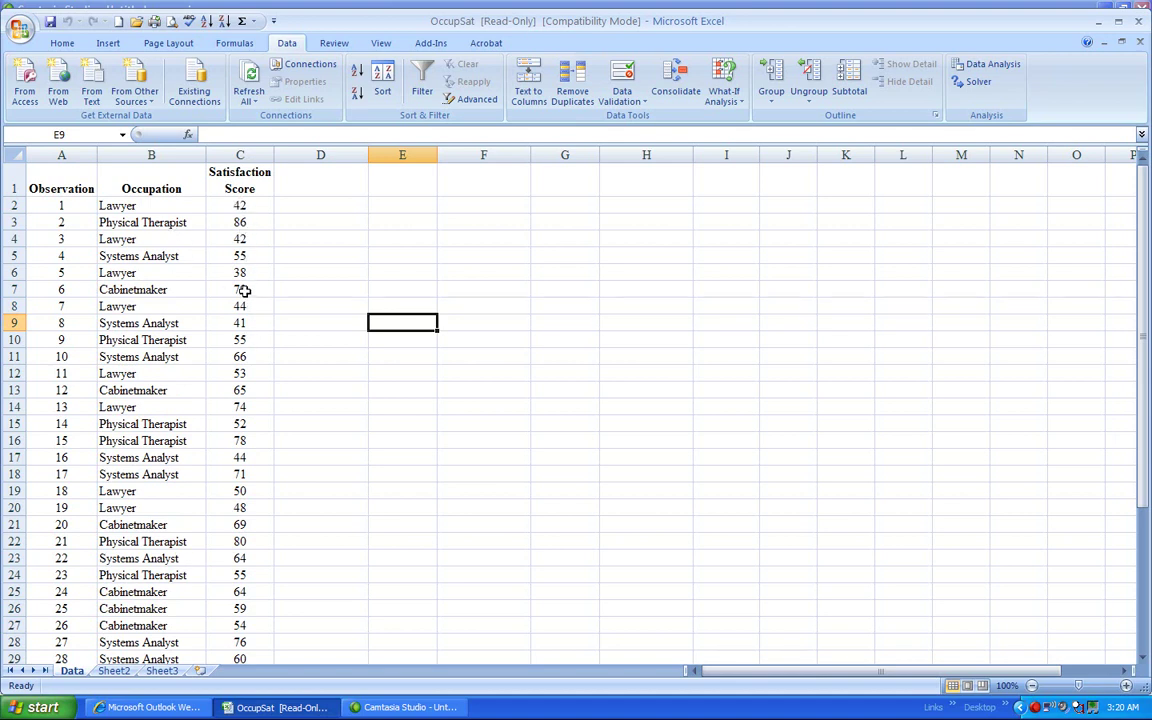
click(108, 43)
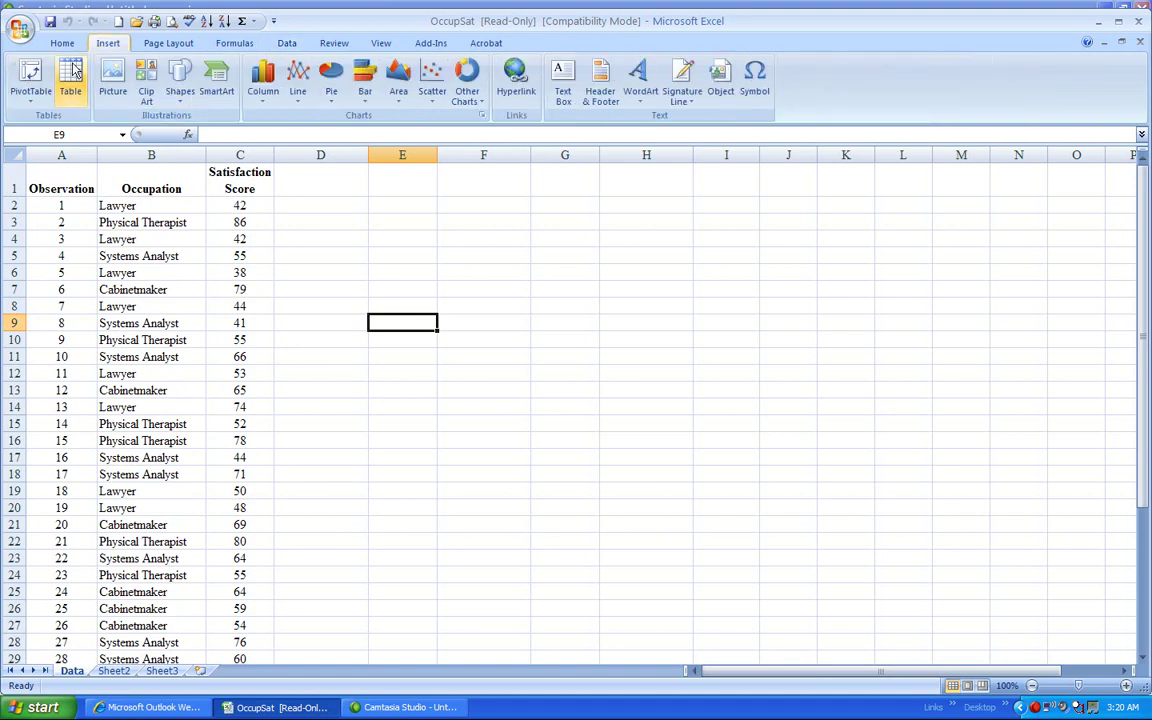
click(31, 76)
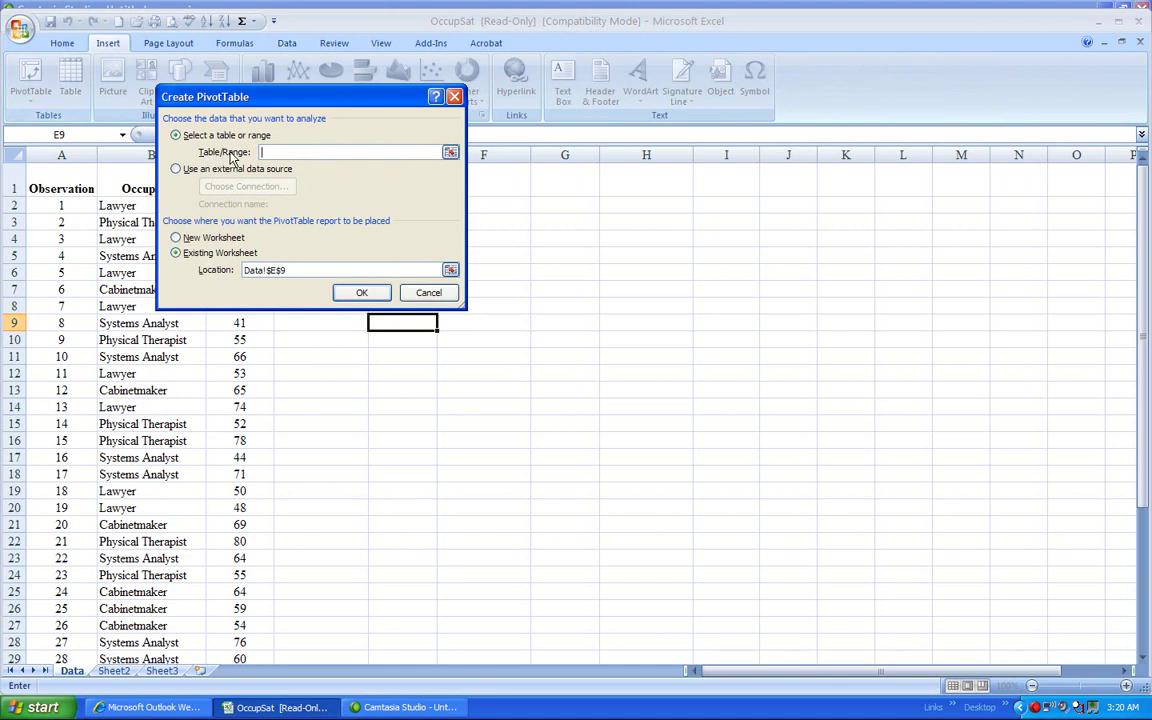
drag(277, 104, 655, 106)
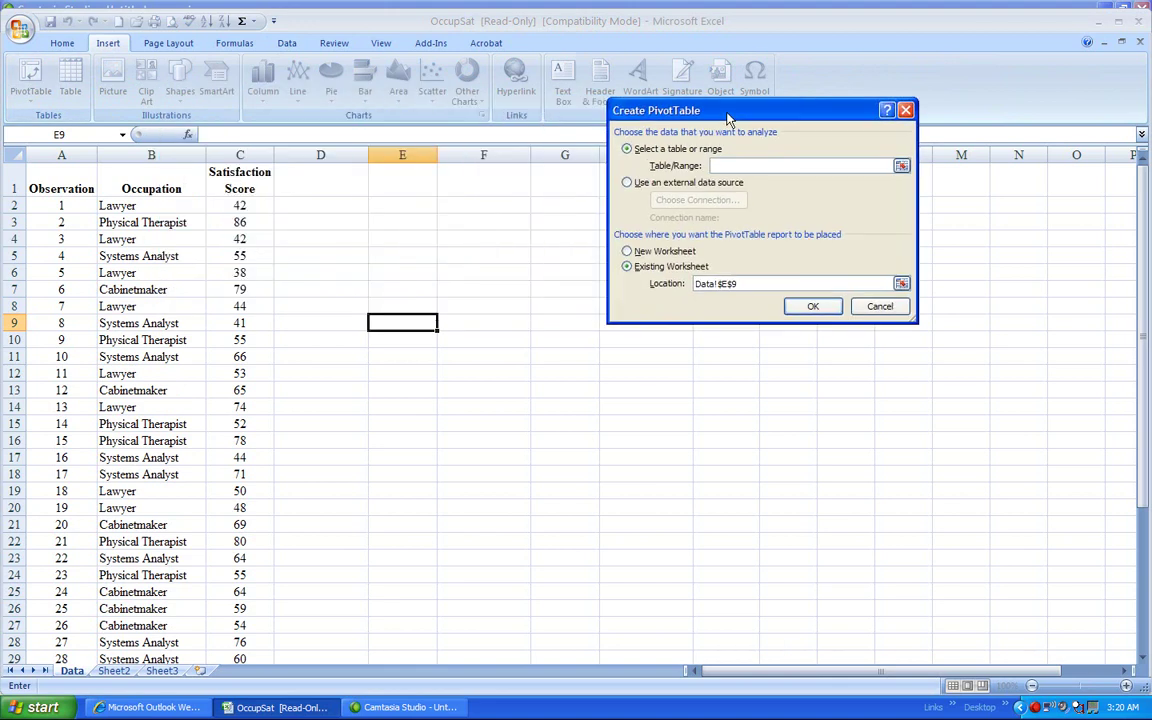
click(901, 167)
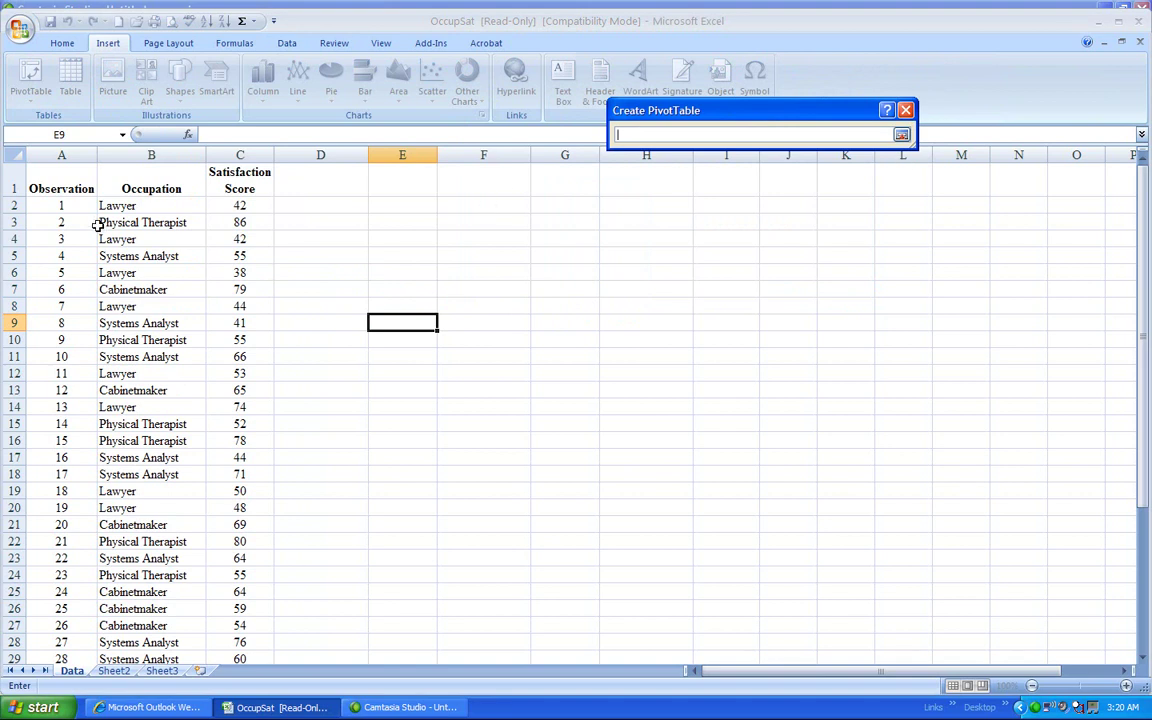
drag(45, 170, 252, 598)
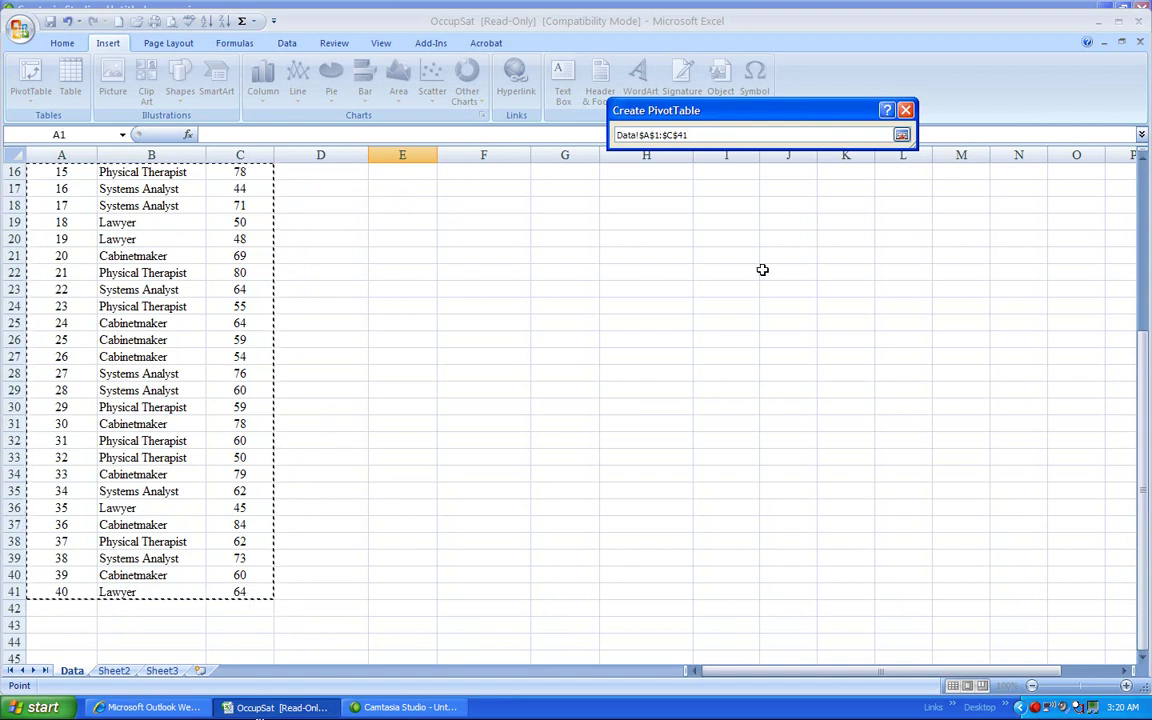
click(901, 134)
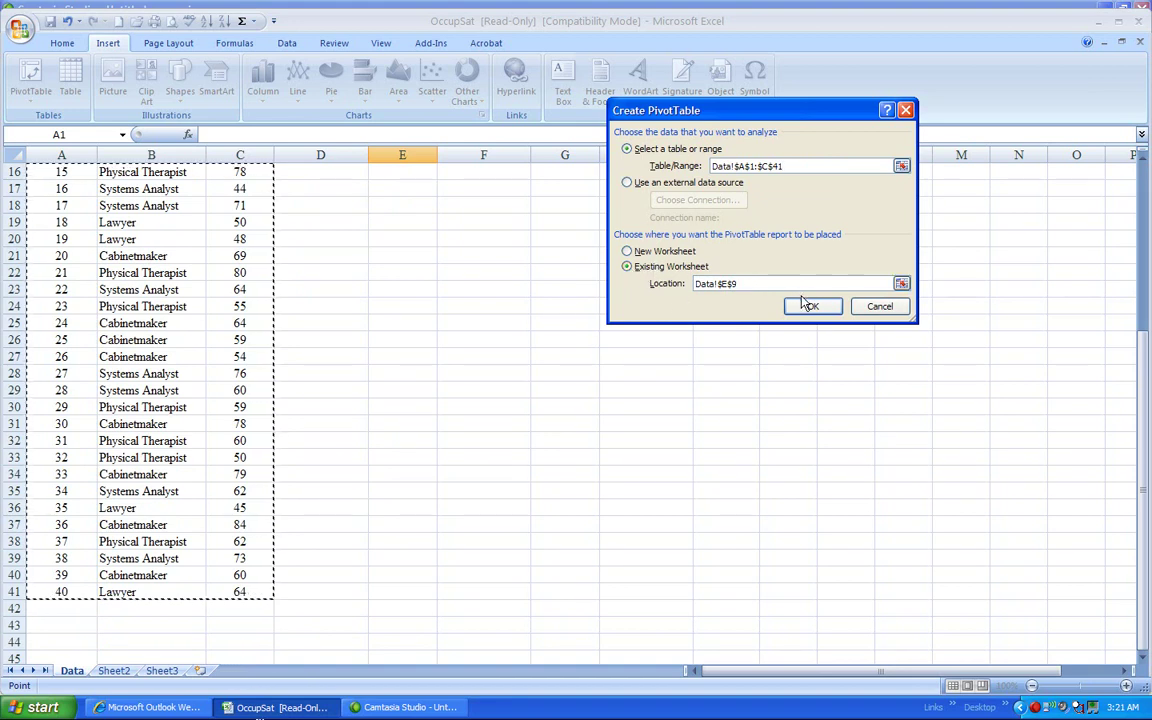
- Set the PivotTable location to cell Data!$E$2 on the existing worksheet
drag(755, 283, 665, 285)
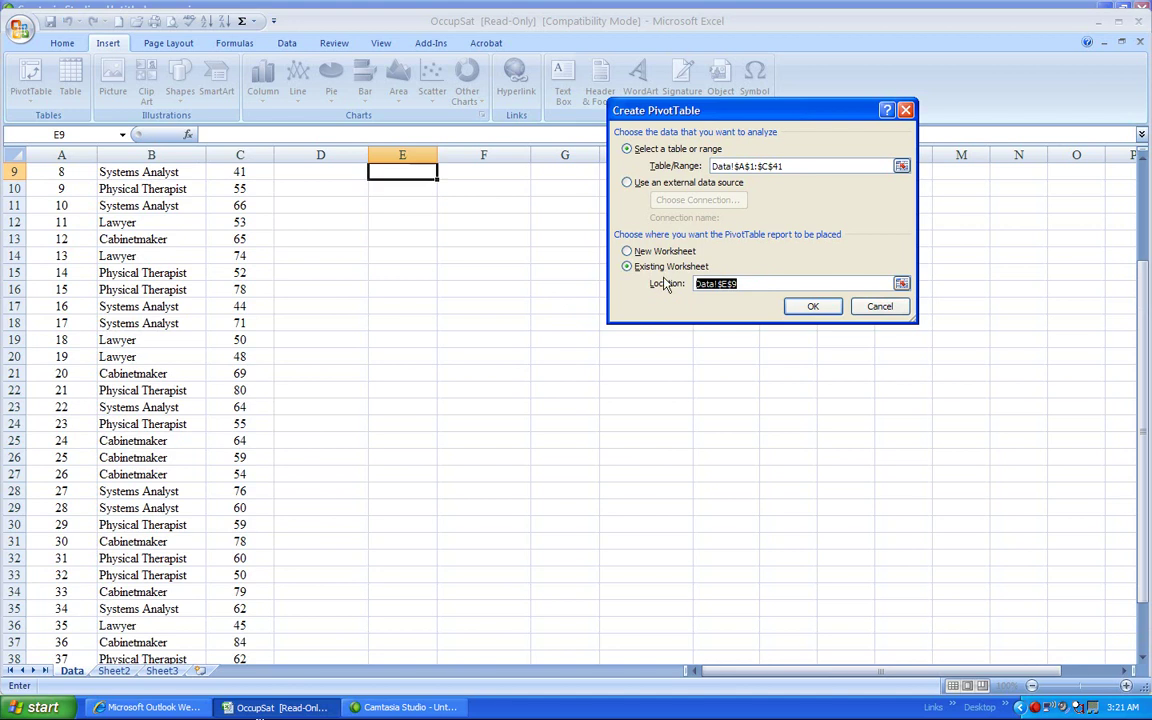
key(Delete)
drag(1141, 283, 1145, 167)
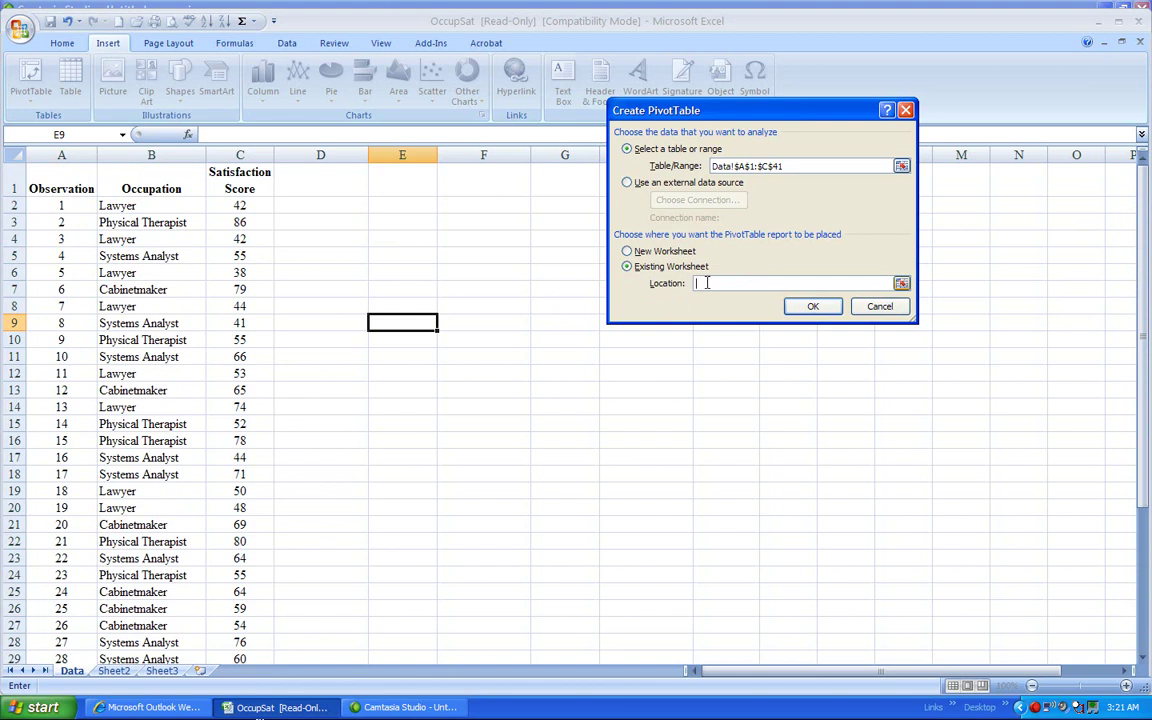
click(384, 207)
- Create the PivotTable and add the Observation, Occupation and Satisfaction Score fields
click(812, 307)
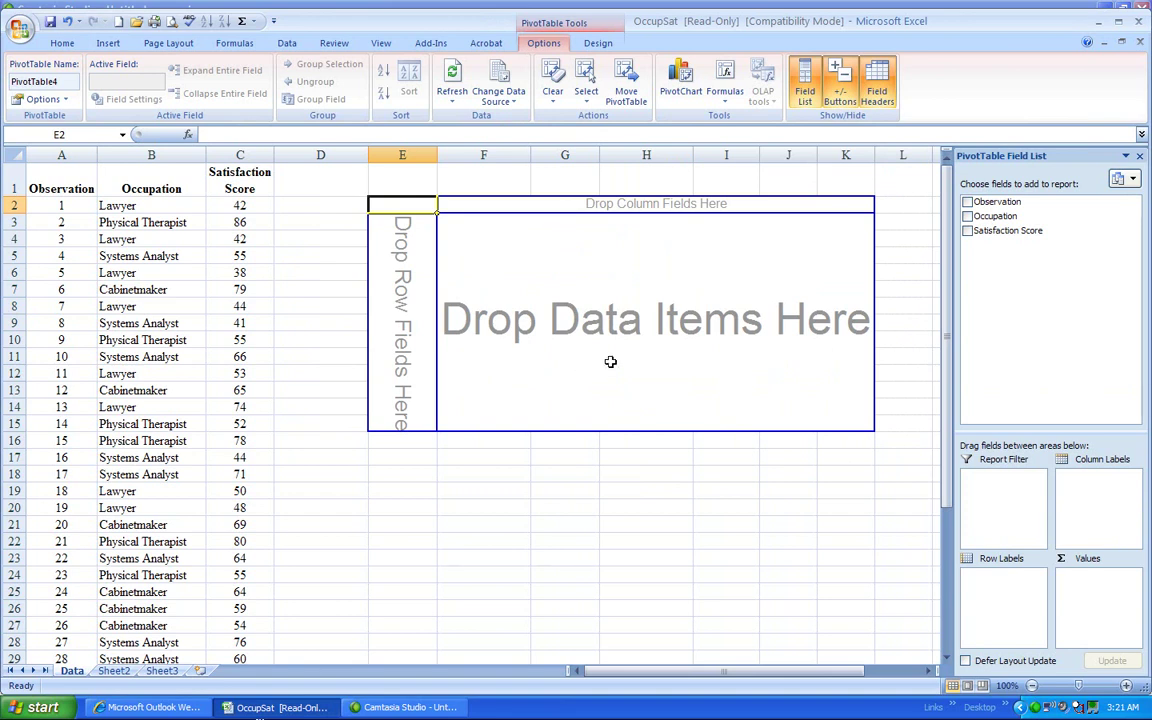
click(967, 202)
click(968, 216)
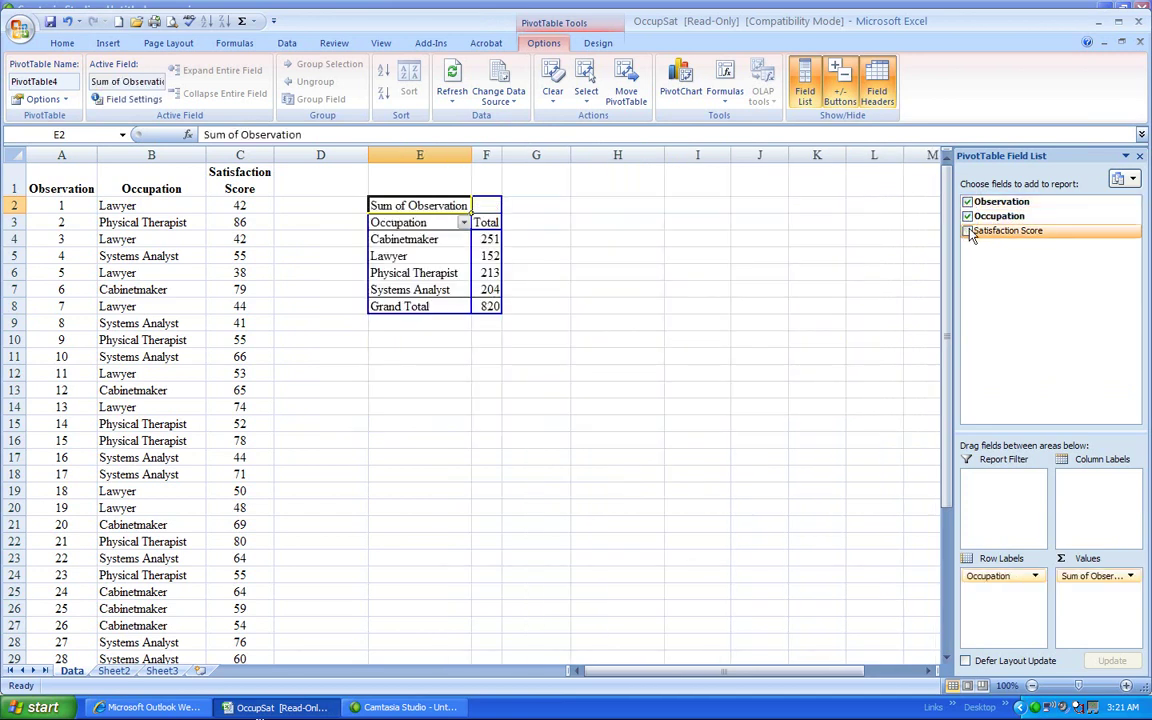
click(968, 231)
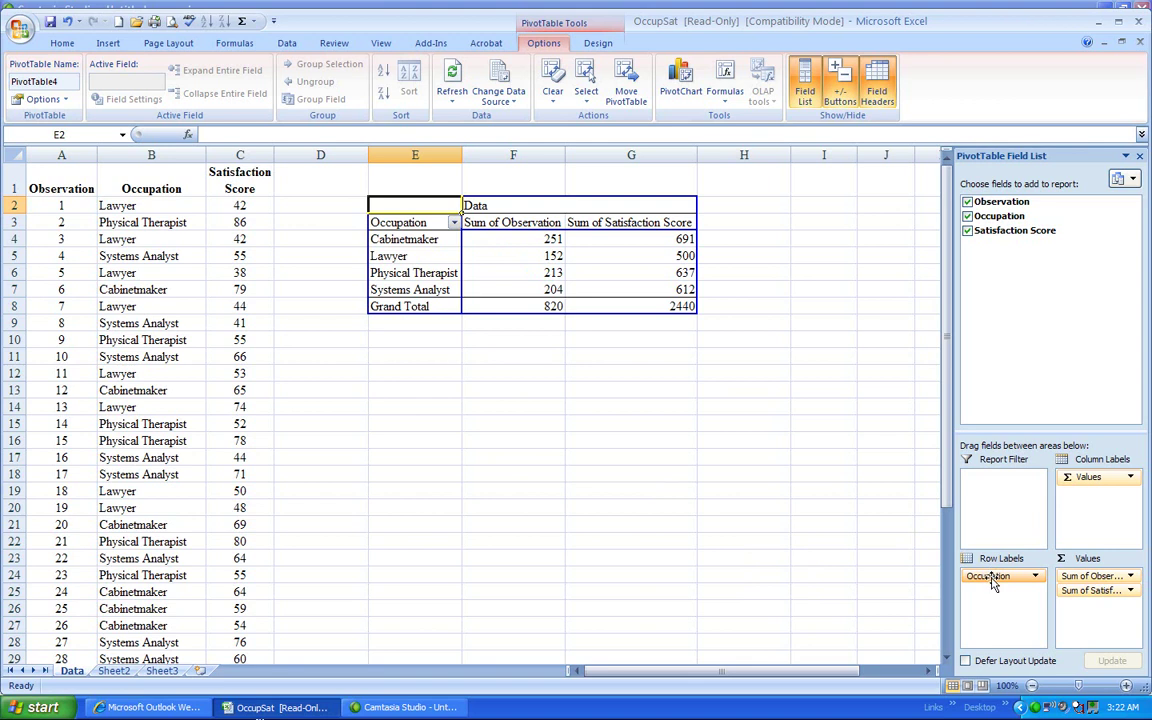
- Move Satisfaction Score to Column Labels and scroll across the score columns 38 to 86
drag(1068, 588, 1090, 592)
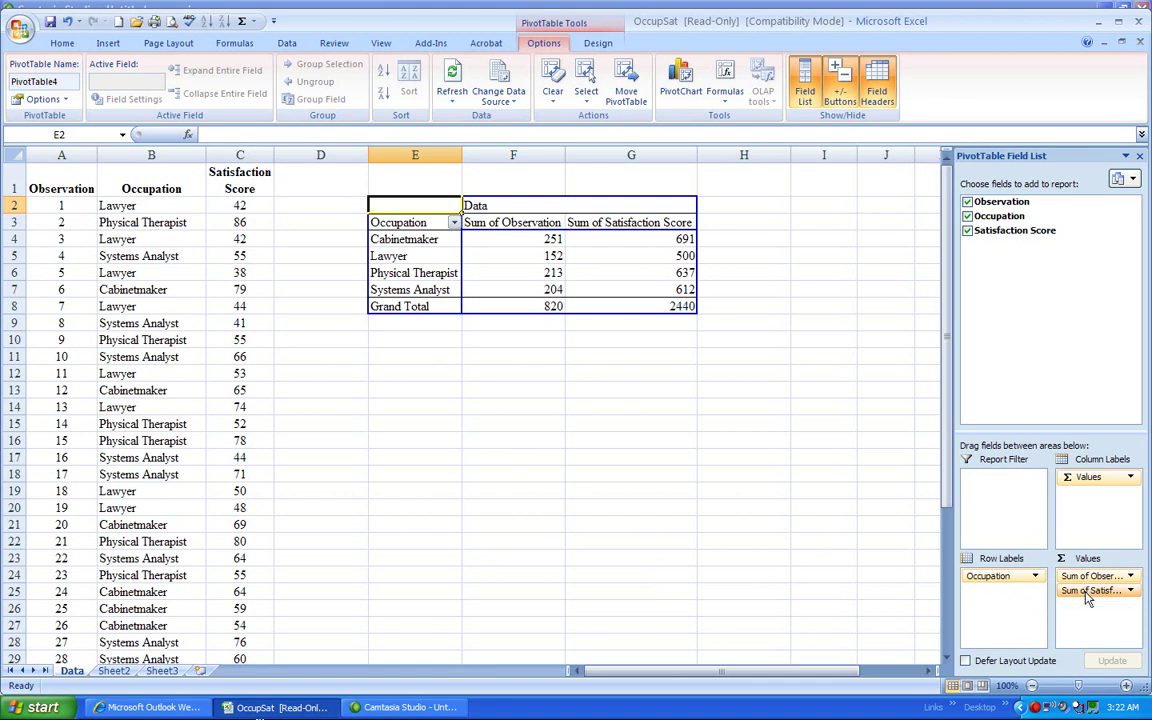
drag(1088, 594, 1100, 490)
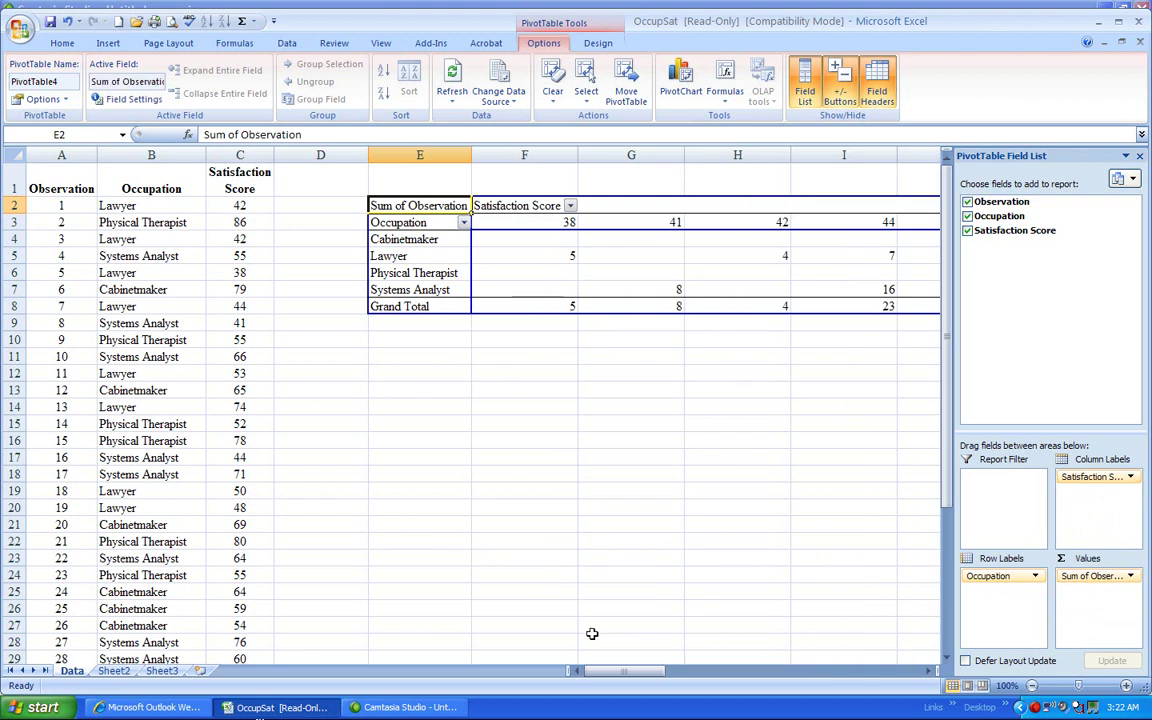
drag(630, 672, 673, 678)
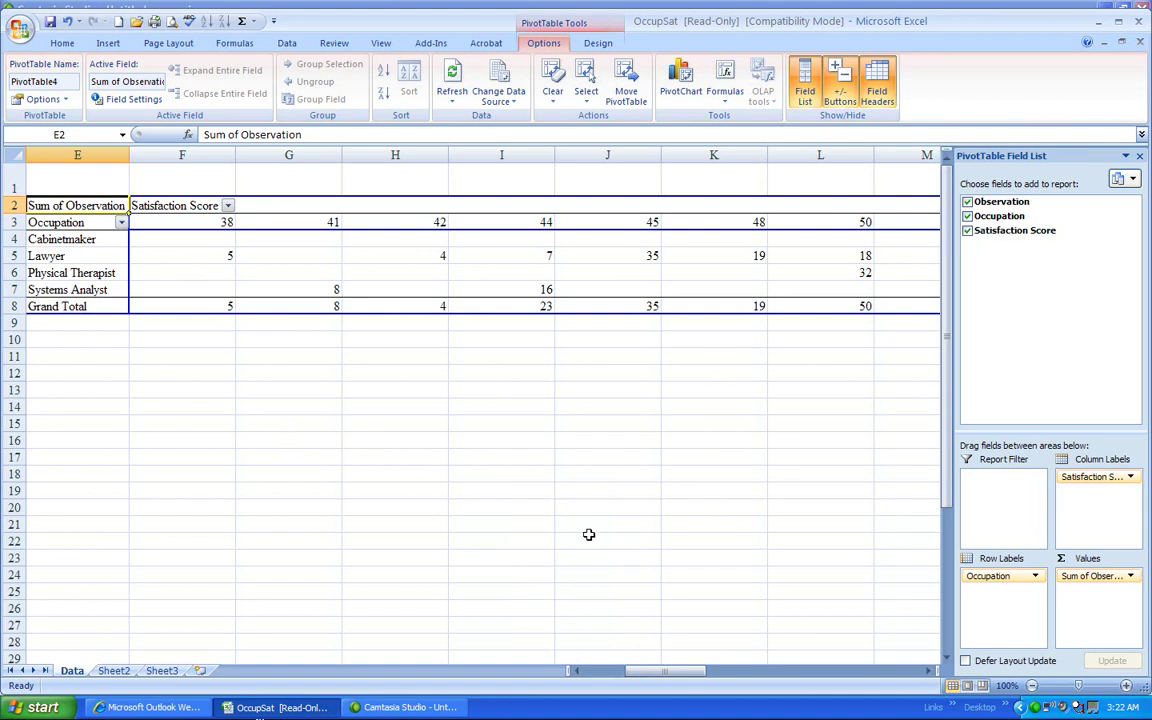
drag(660, 671, 867, 671)
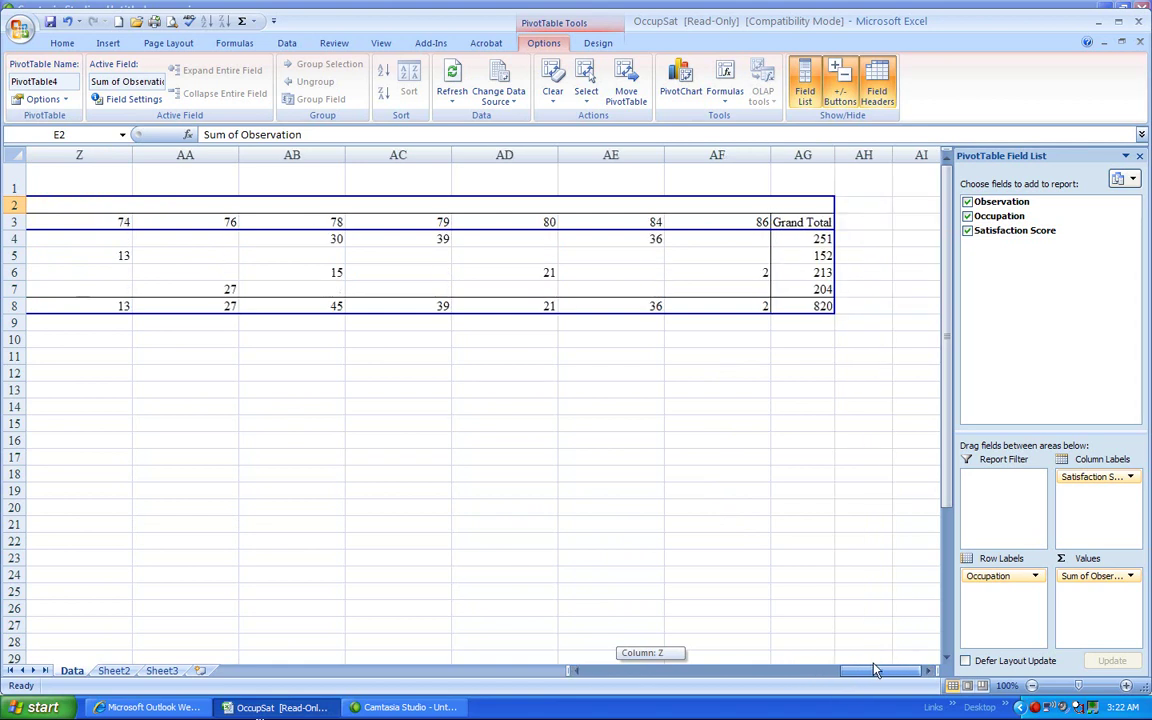
drag(873, 669, 871, 666)
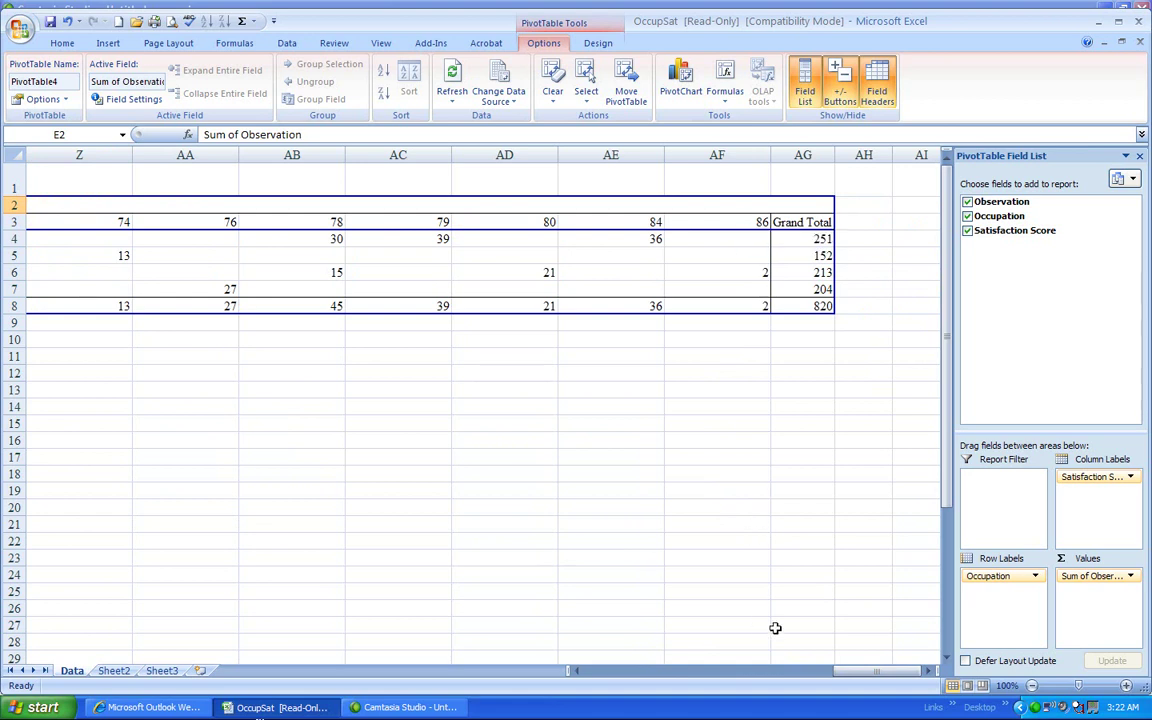
drag(870, 670, 615, 686)
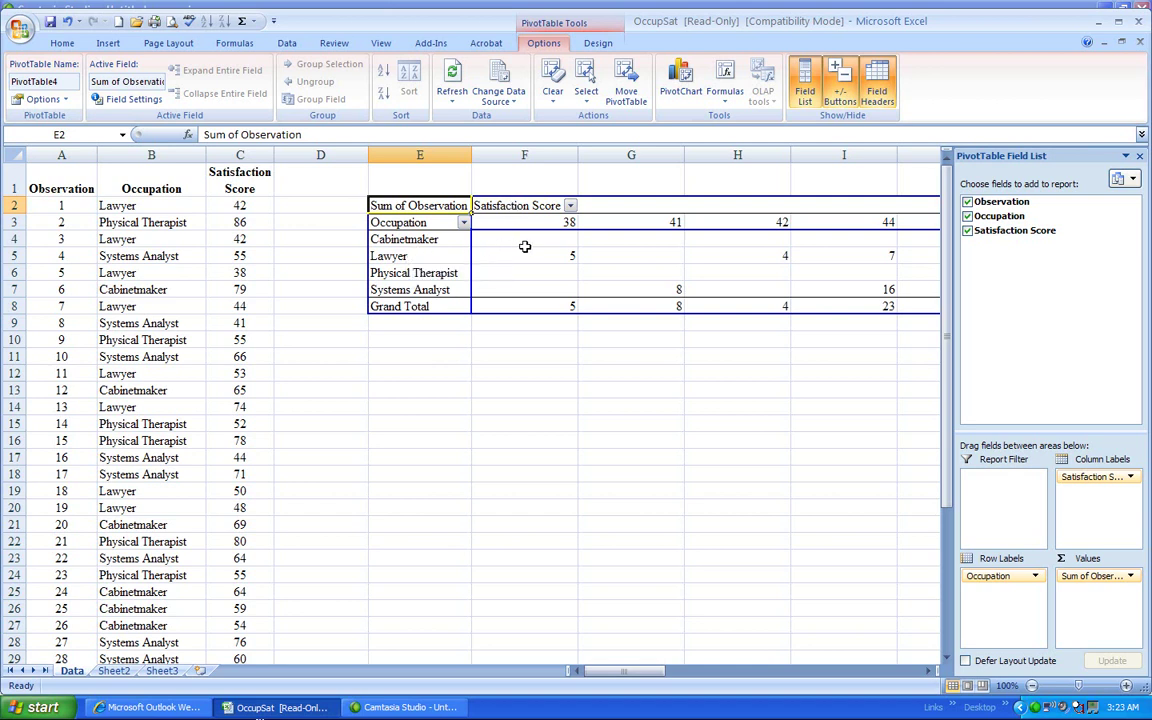
- Verify that the value 5 for Lawyer at score 38 matches observation 5's data row
mouse_move(565, 257)
drag(62, 272, 215, 245)
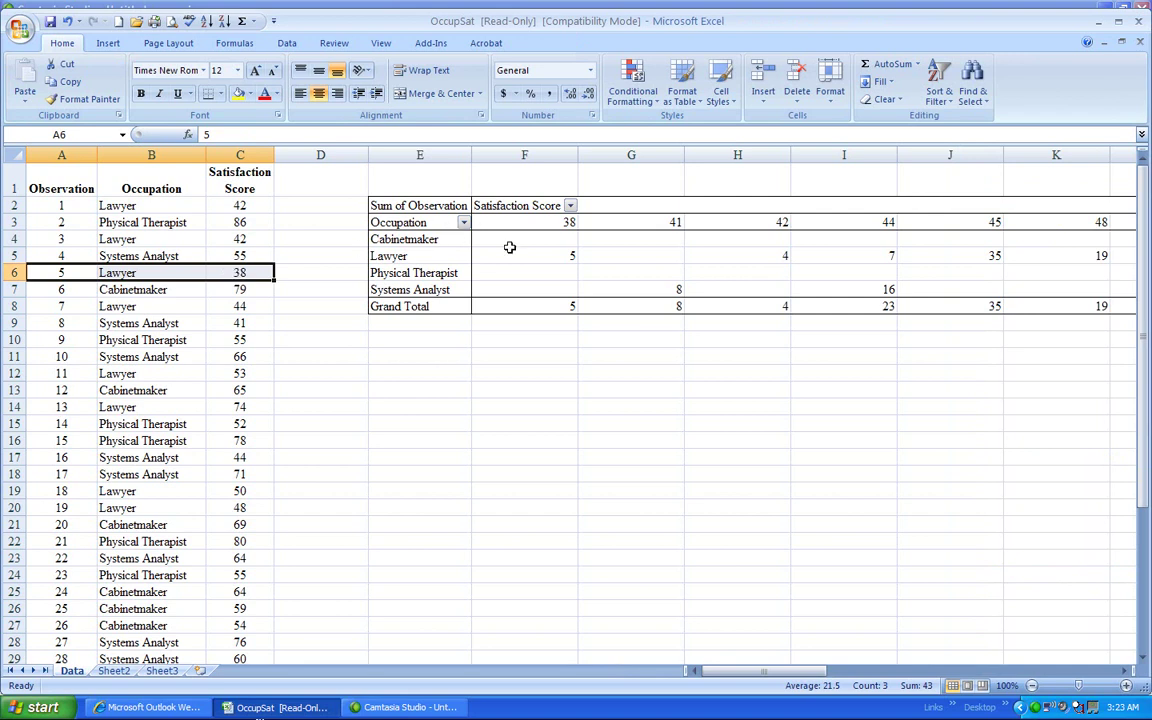
click(551, 256)
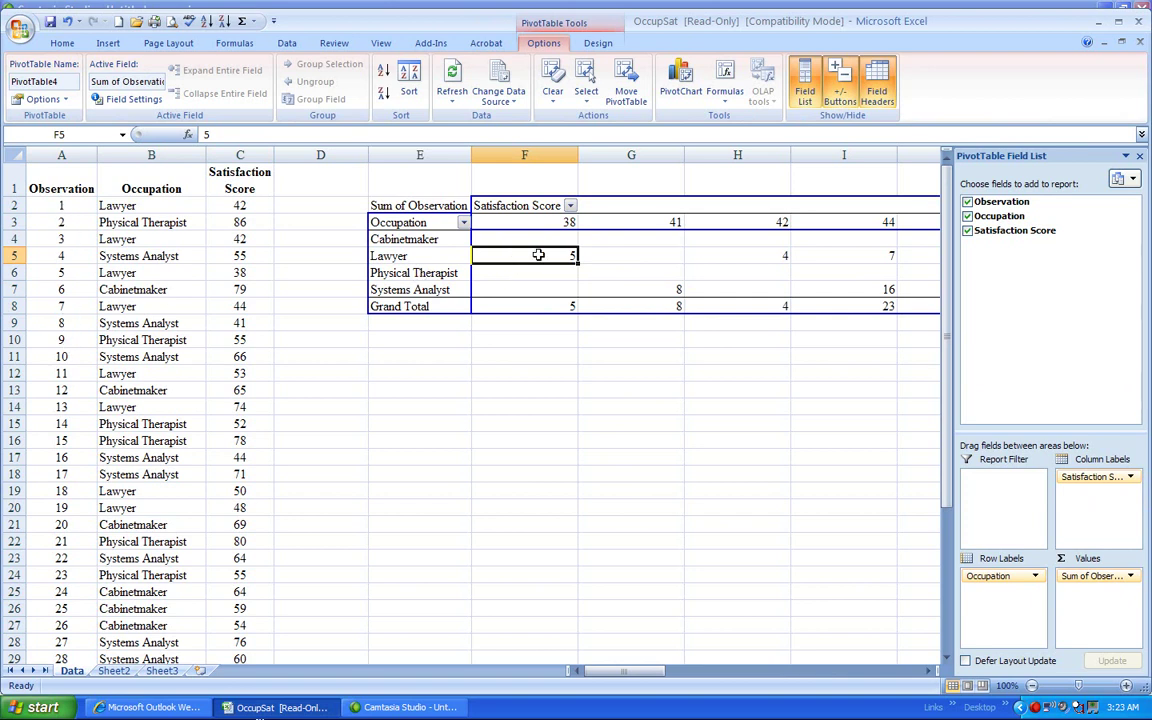
mouse_move(543, 255)
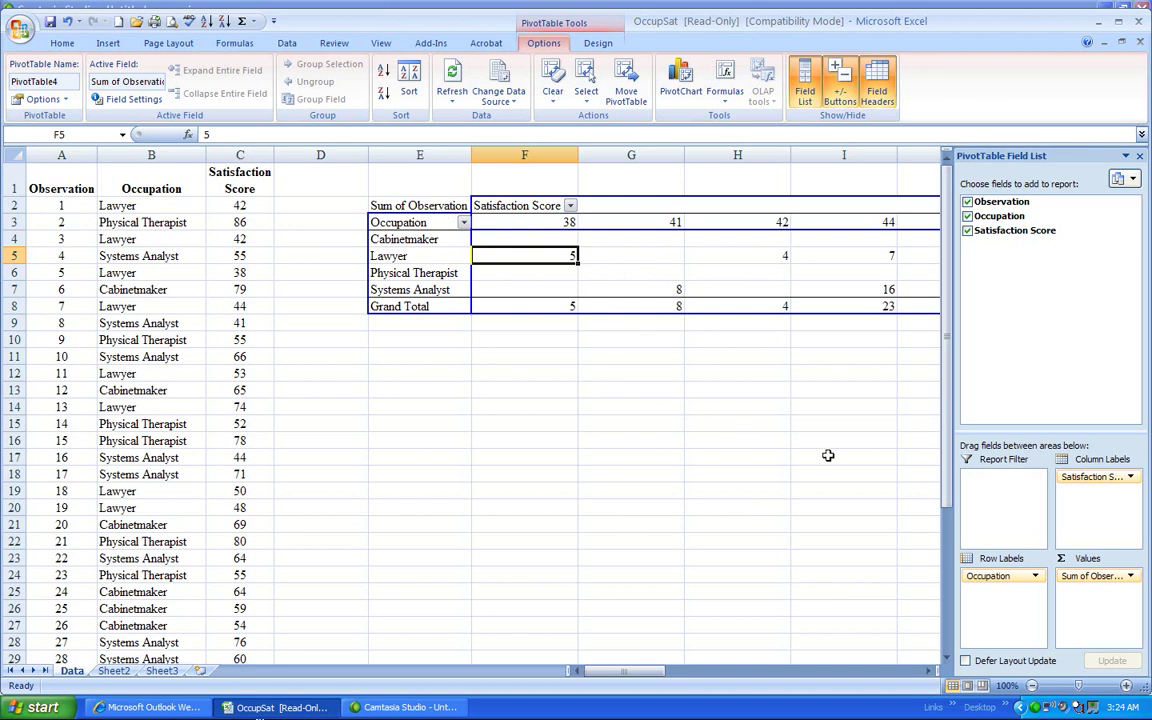
- Summarize Observation by Count instead of Sum, then check Lawyer's count of 2 at score 42
click(1131, 577)
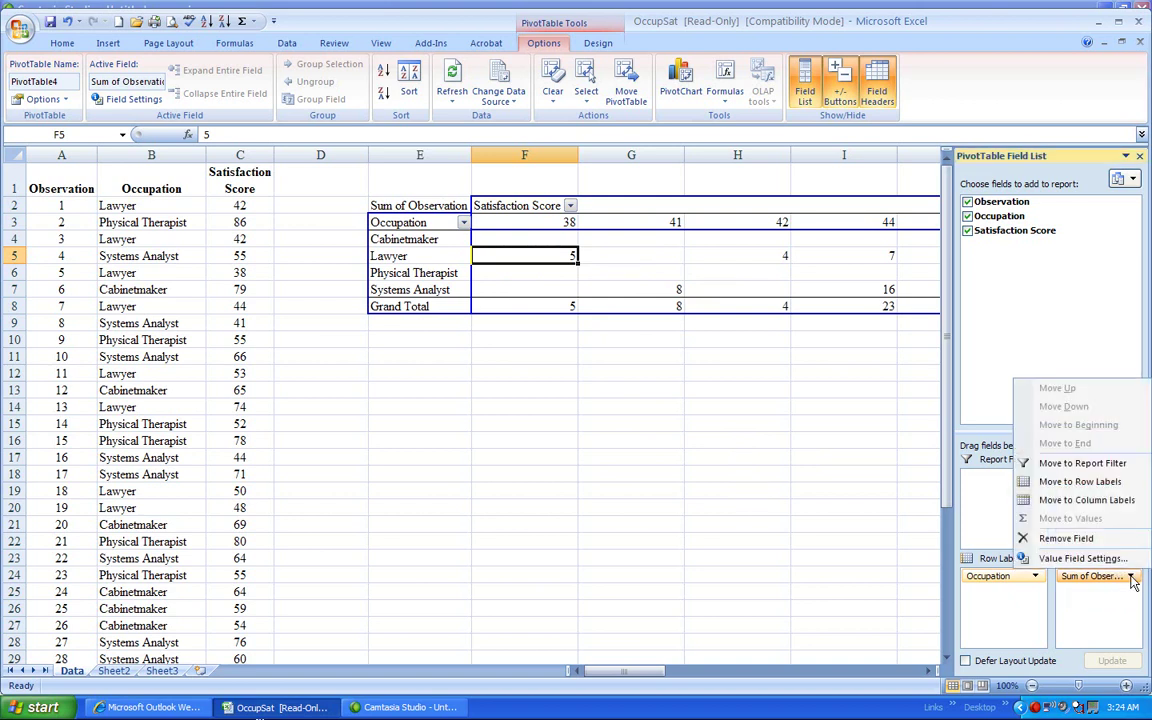
click(1083, 559)
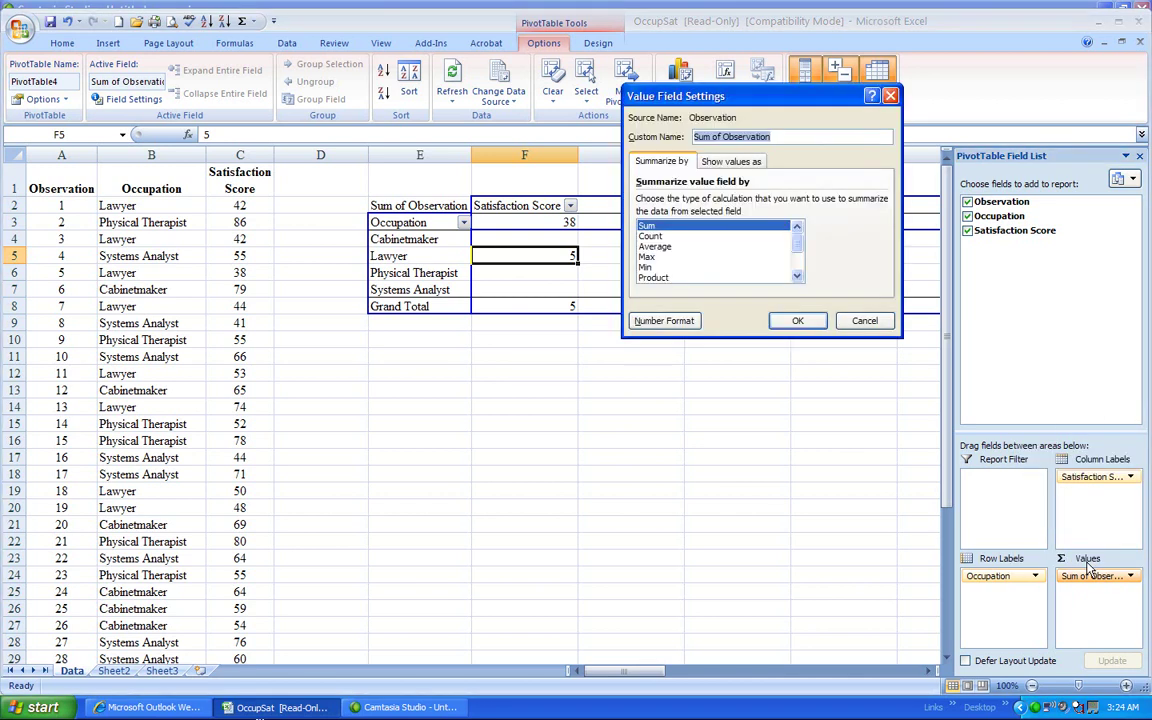
click(649, 237)
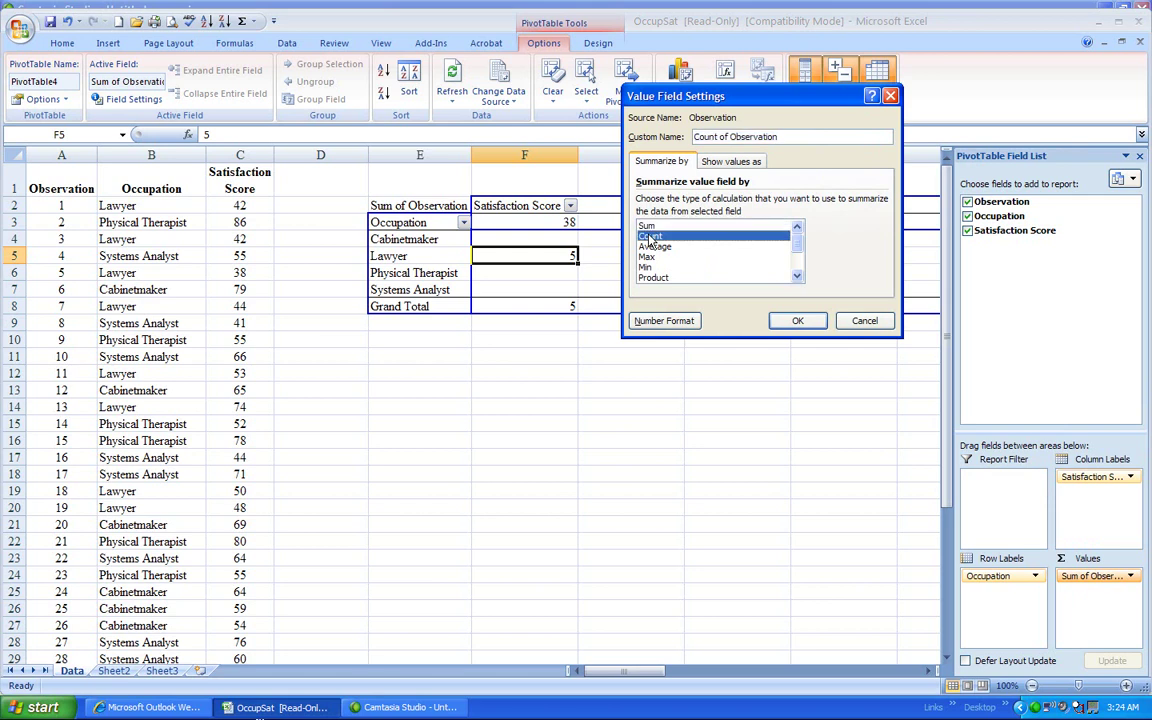
click(799, 321)
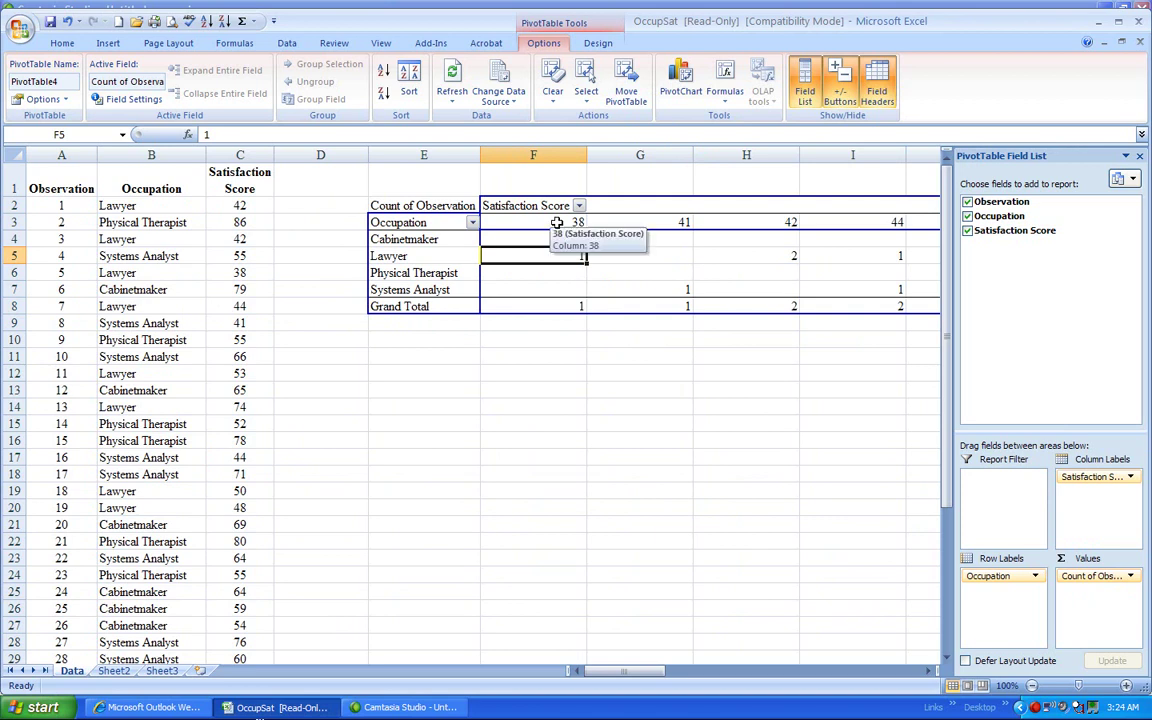
click(772, 256)
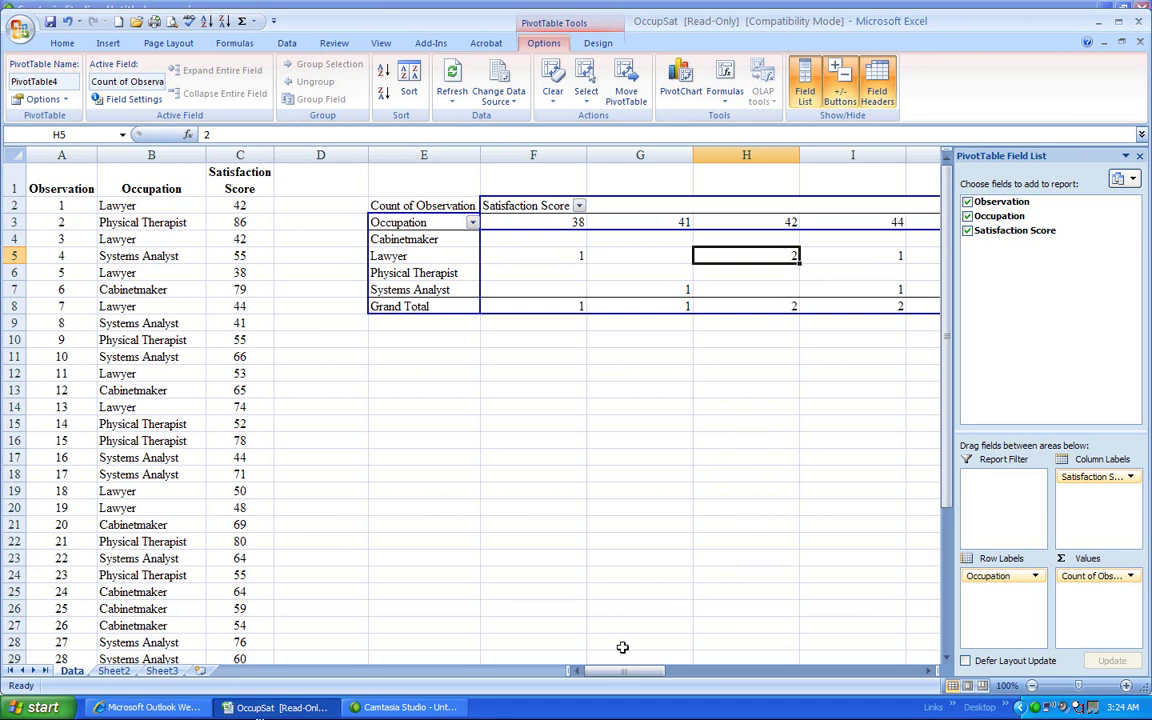
mouse_move(615, 671)
mouse_down()
mouse_move(885, 661)
mouse_move(614, 672)
mouse_up()
- Group the Satisfaction Score columns into 5-point ranges starting at 38
right_click(517, 208)
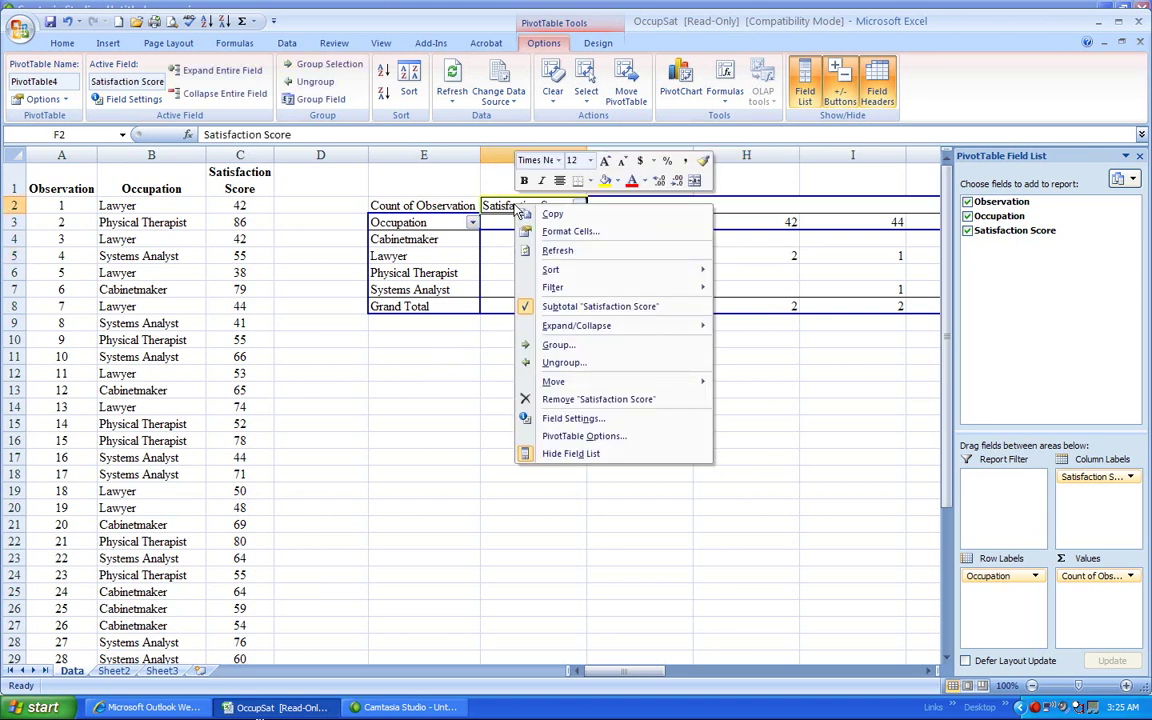
click(551, 346)
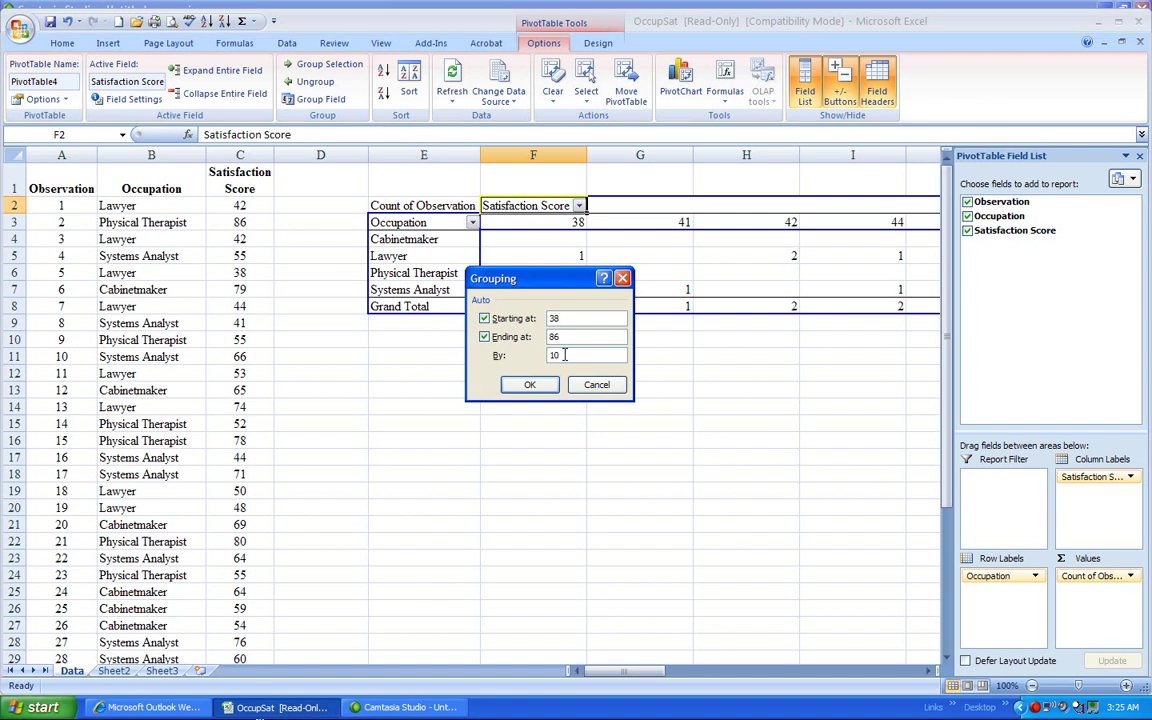
drag(564, 355, 542, 351)
click(530, 384)
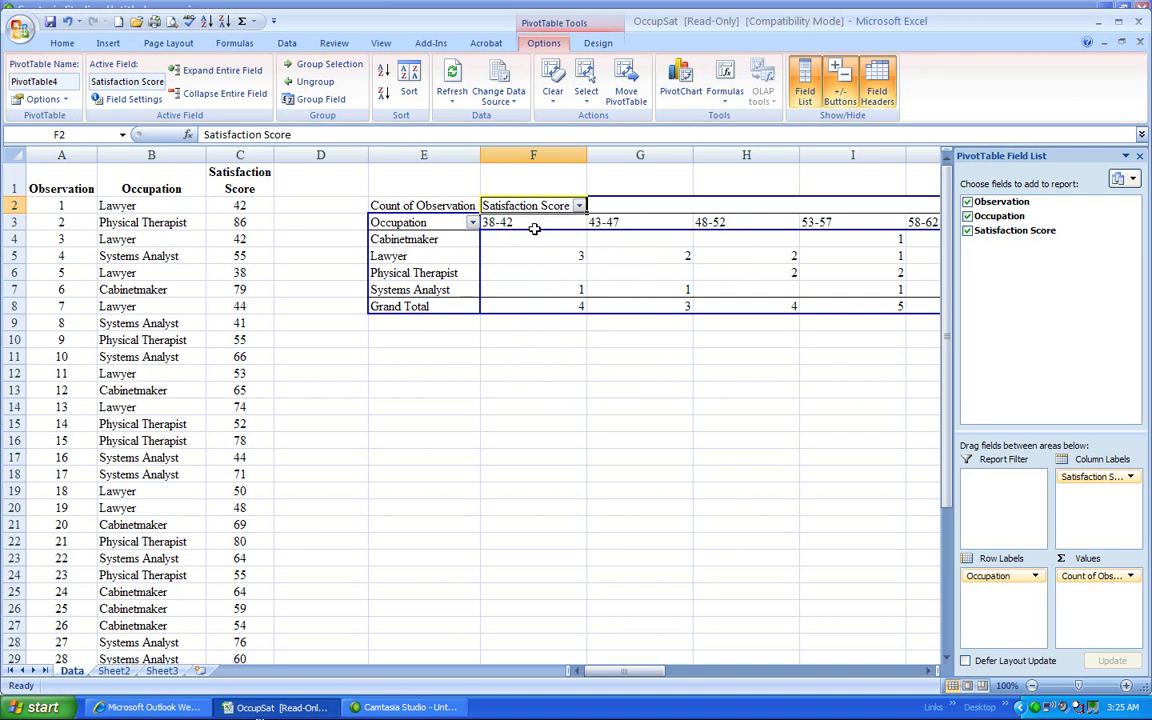
mouse_move(535, 262)
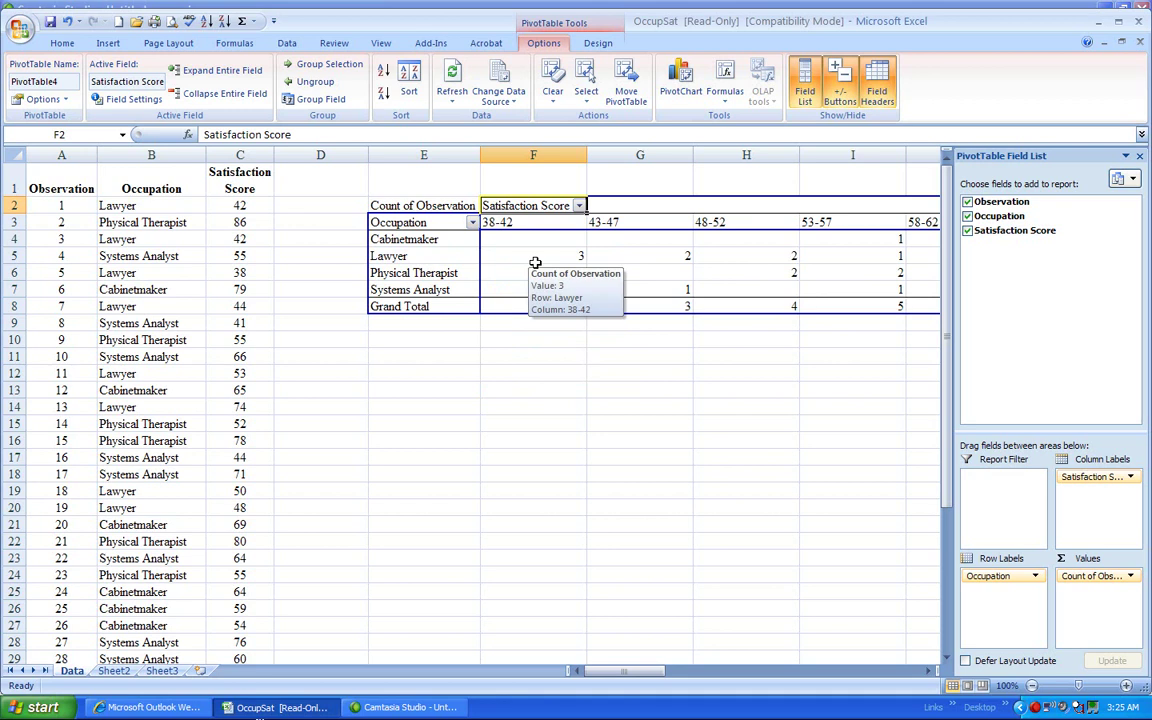
click(881, 272)
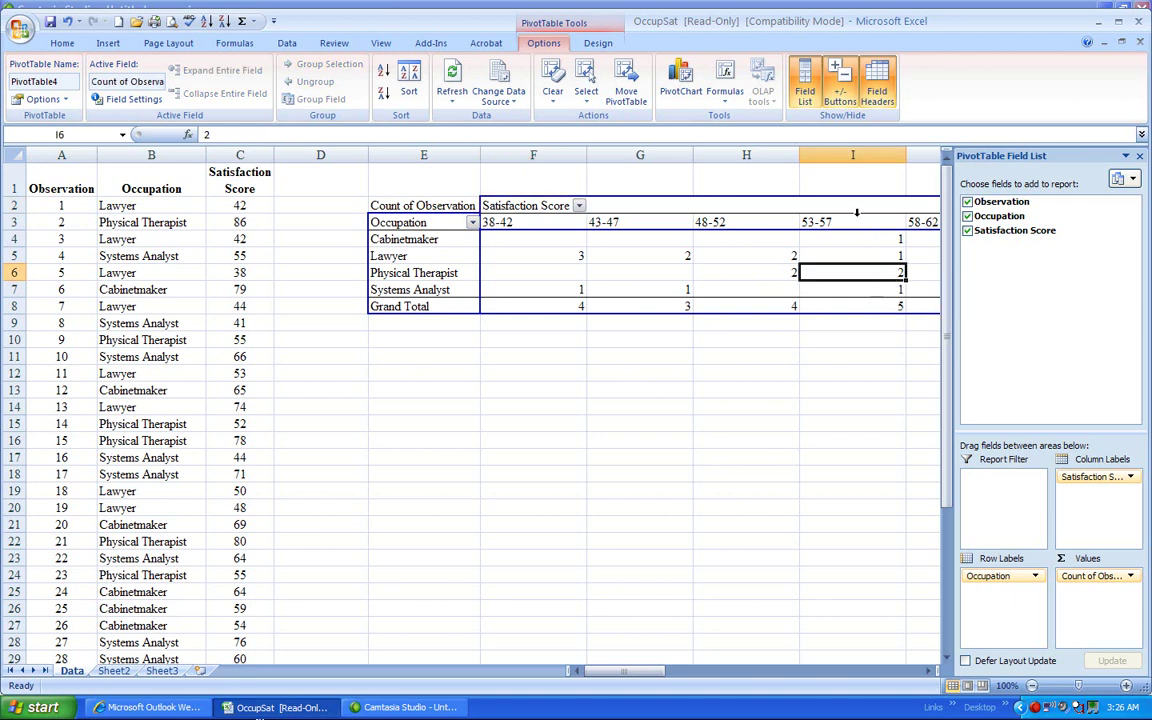
mouse_move(865, 273)
mouse_move(645, 679)
mouse_down()
mouse_move(785, 668)
mouse_move(764, 656)
mouse_move(649, 658)
mouse_up()
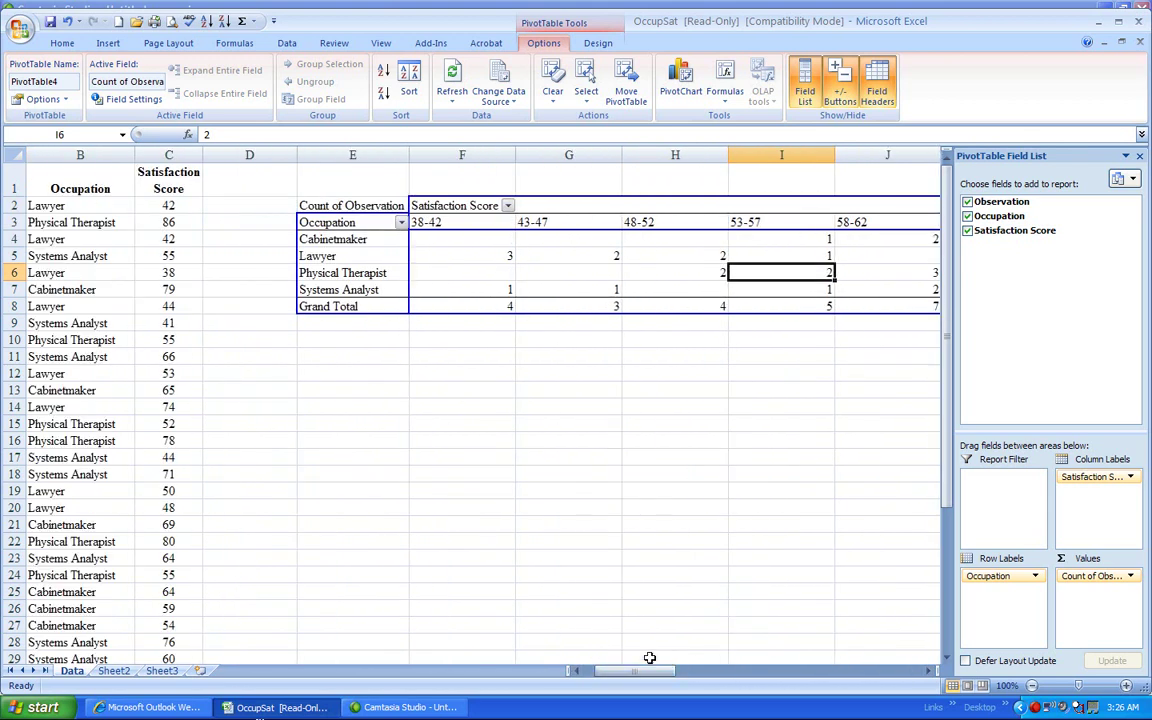
- Regroup Satisfaction Score into 15-point ranges: 38-52, 53-67, 68-82 and 83-97
right_click(455, 207)
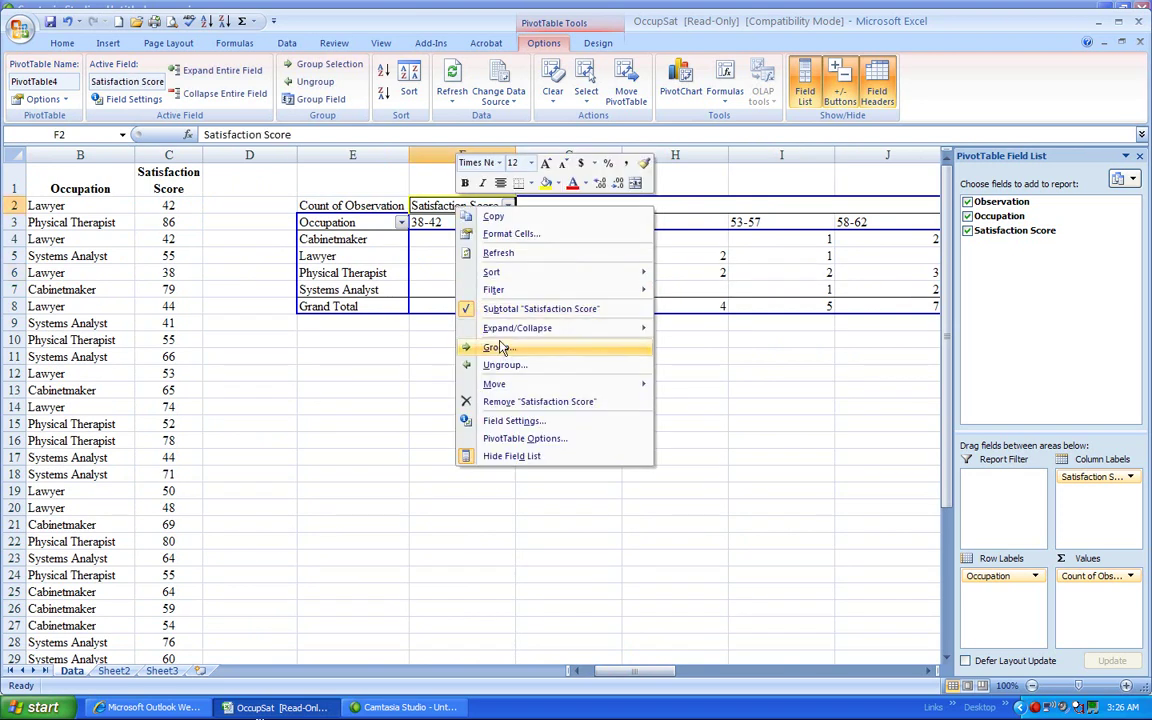
click(500, 348)
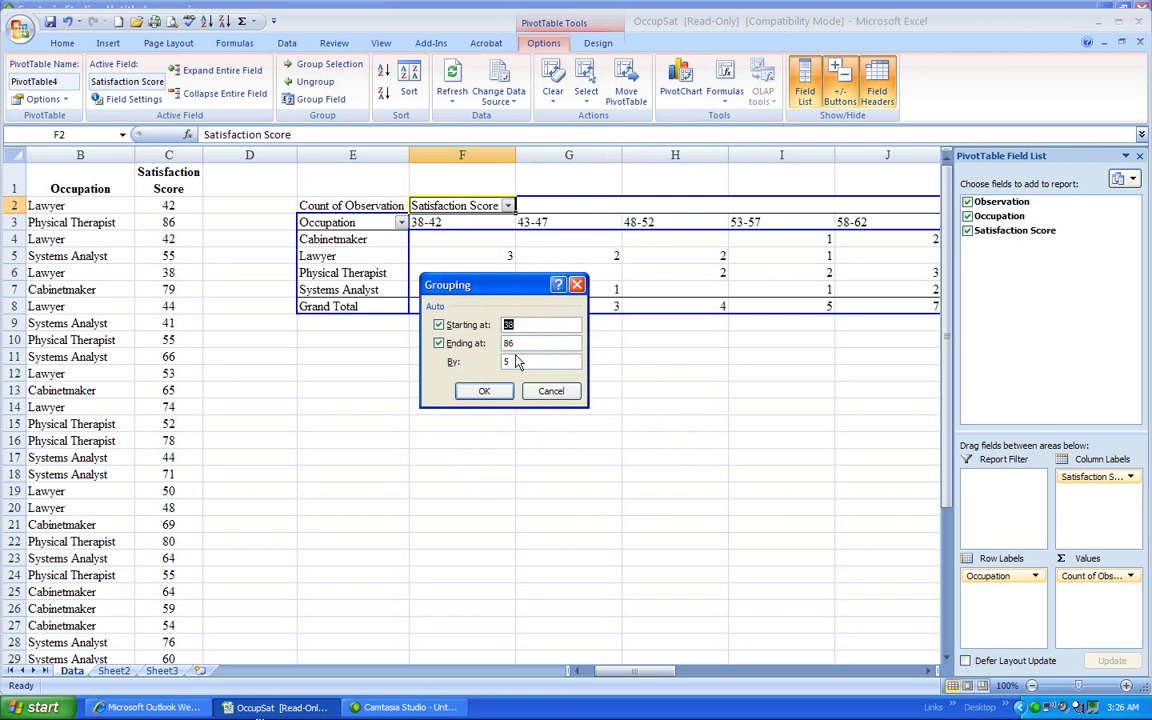
double_click(514, 360)
click(484, 391)
drag(636, 672, 650, 678)
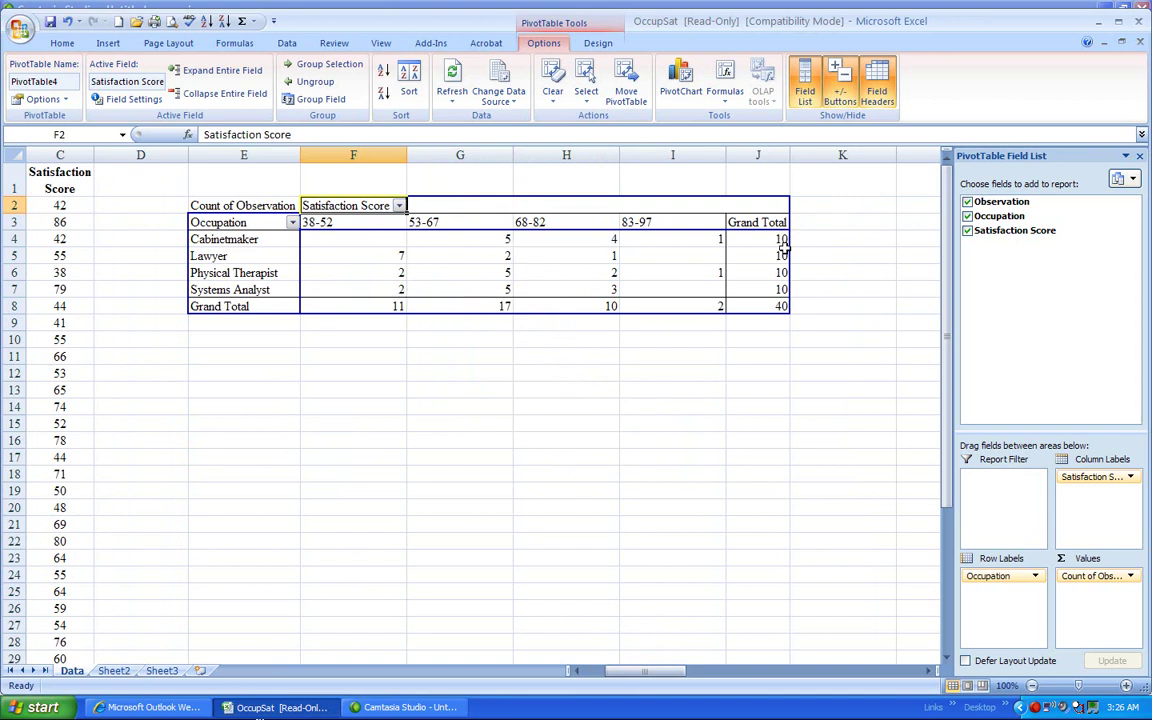
mouse_move(786, 268)
mouse_move(466, 307)
mouse_move(337, 238)
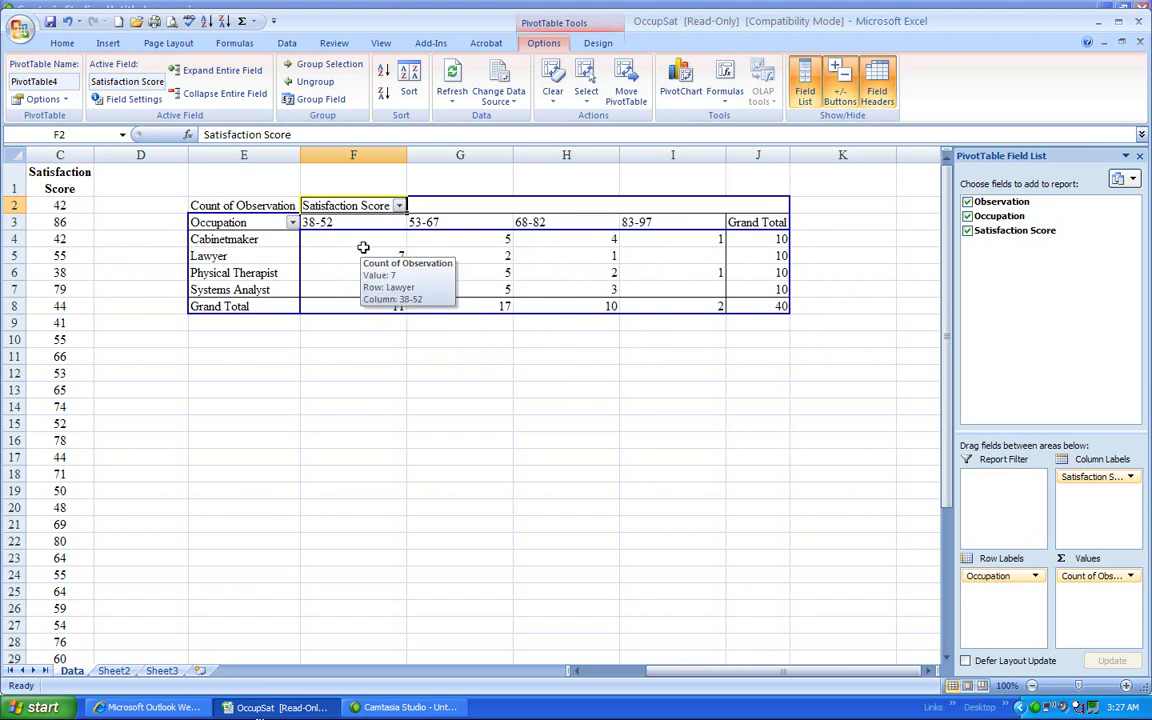
mouse_move(658, 247)
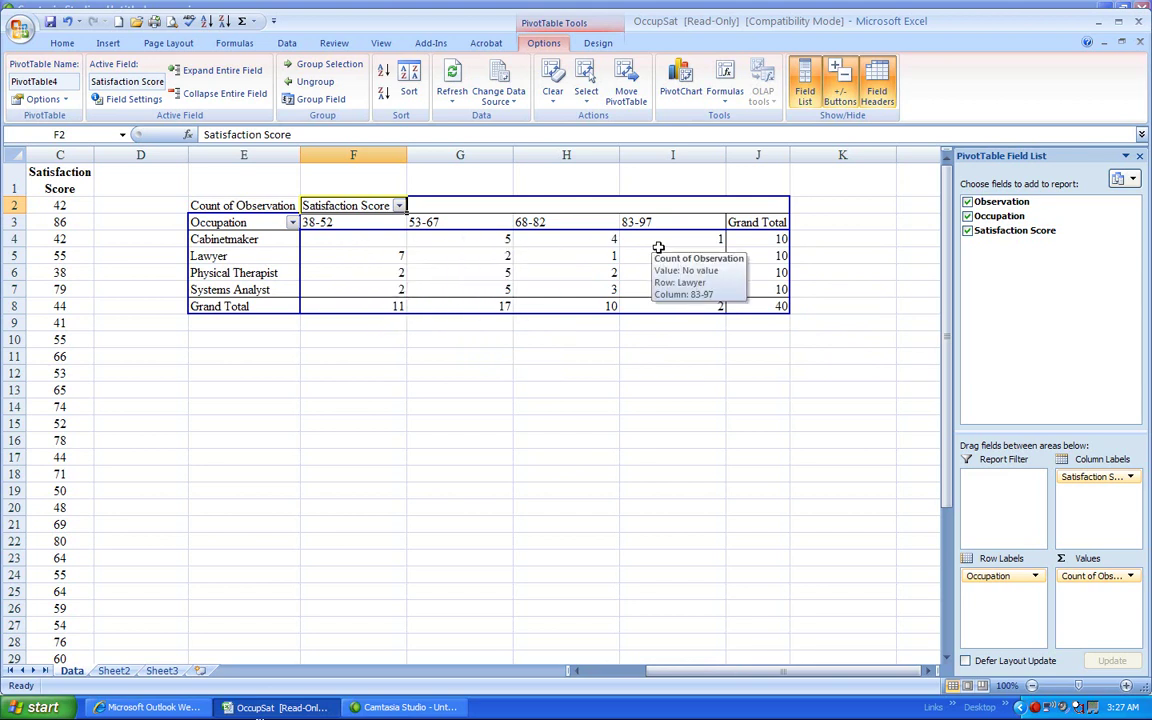
- Show the Count of Observation values as % of row, then select the percentage cells
right_click(259, 206)
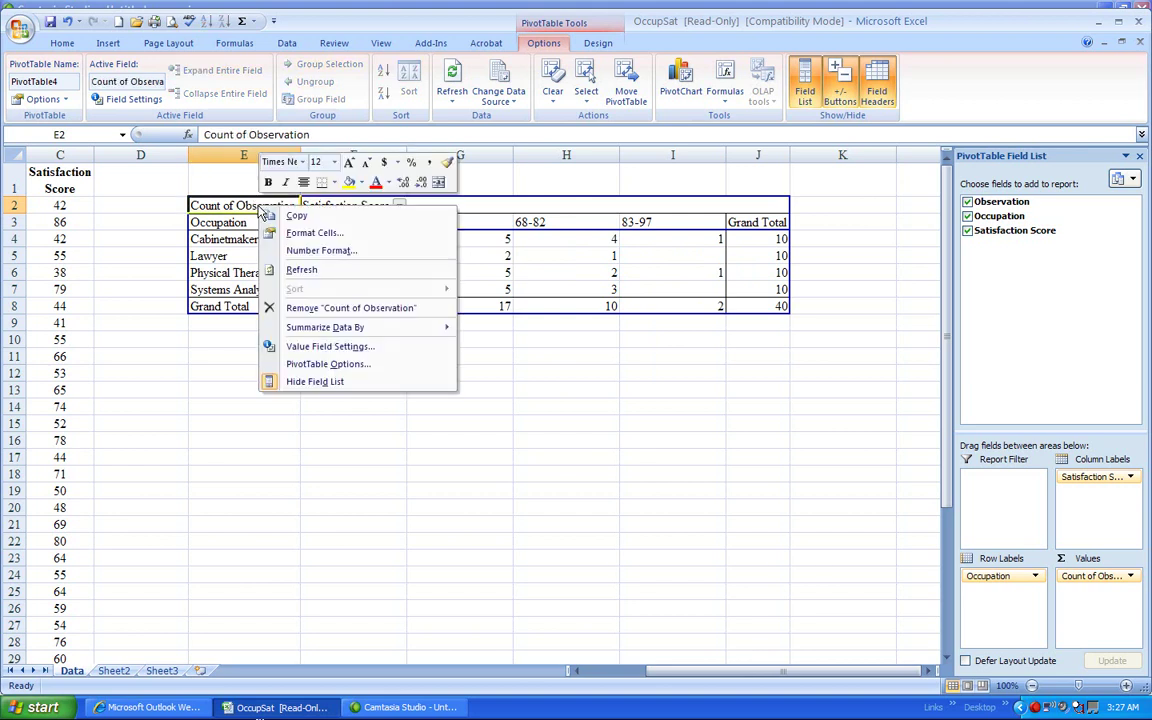
mouse_move(292, 330)
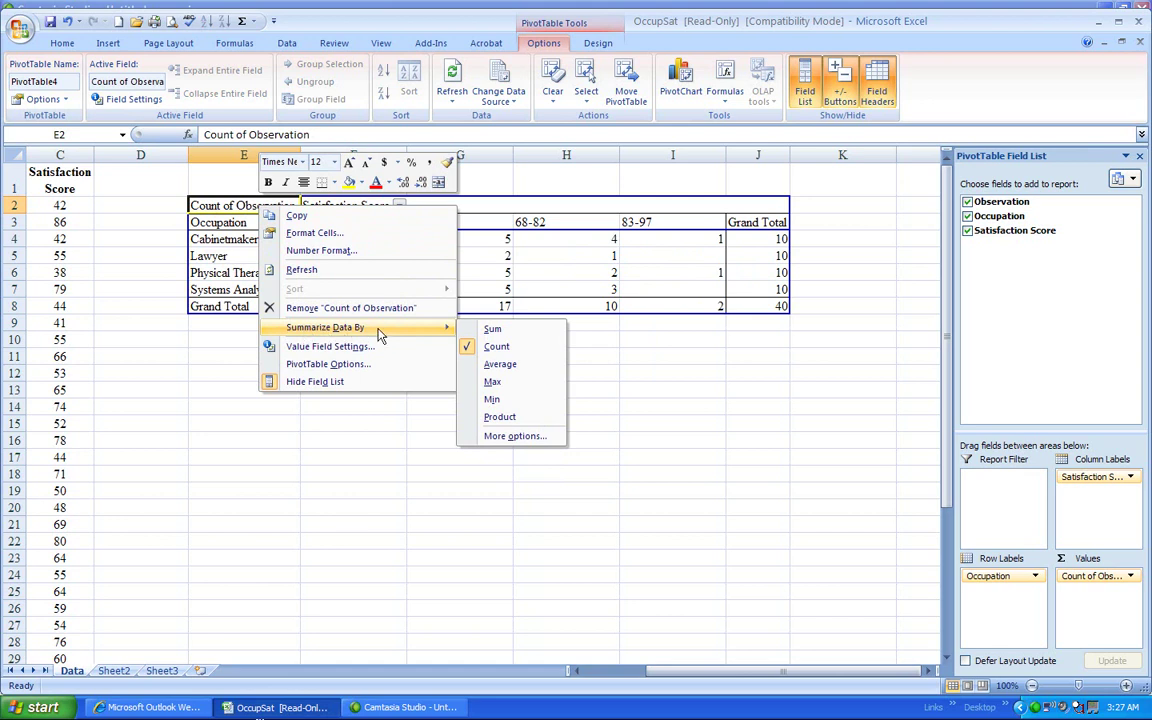
click(512, 437)
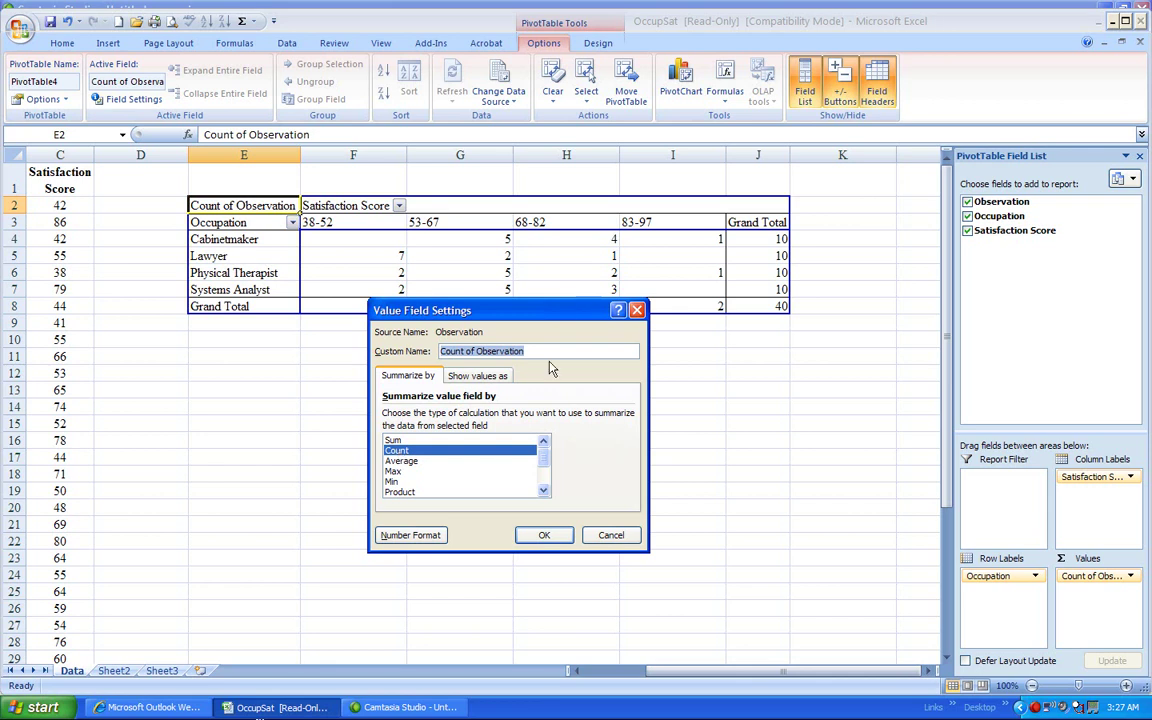
click(487, 378)
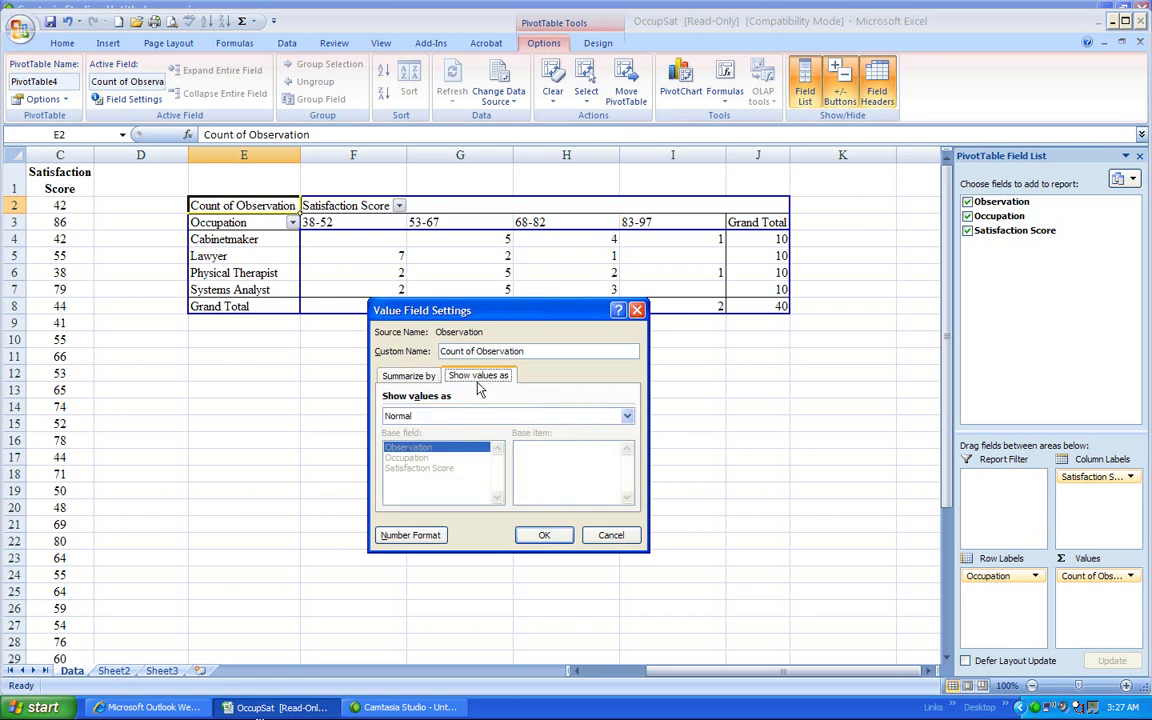
click(627, 417)
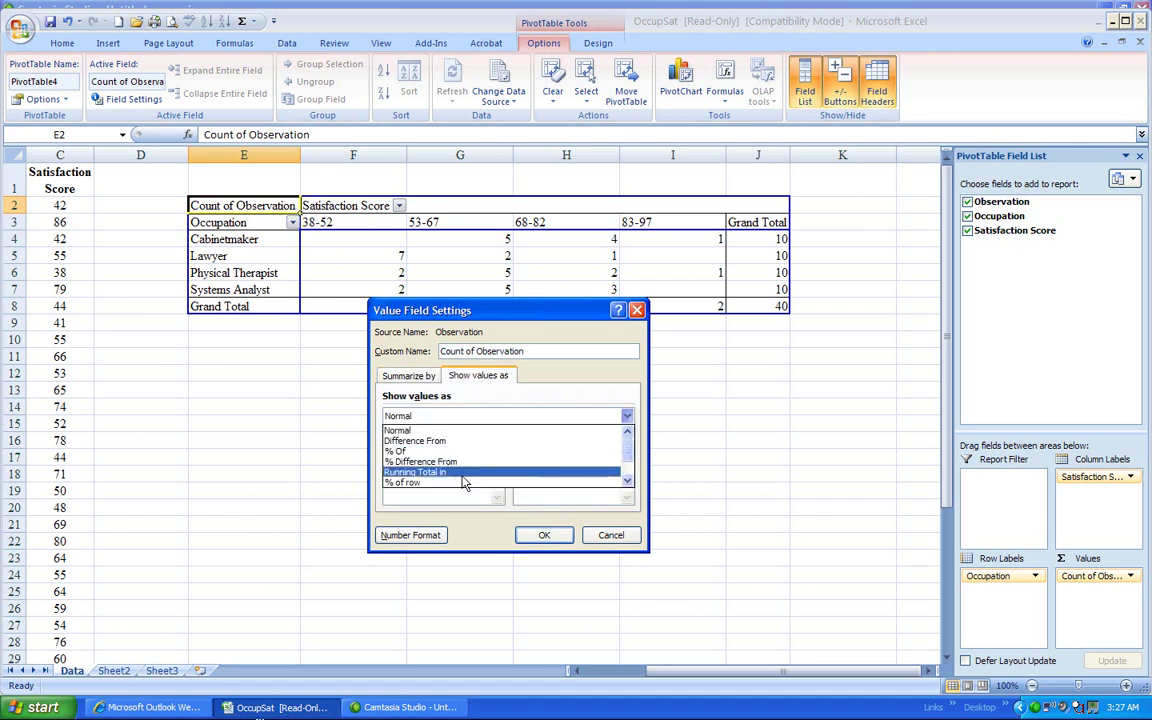
click(419, 484)
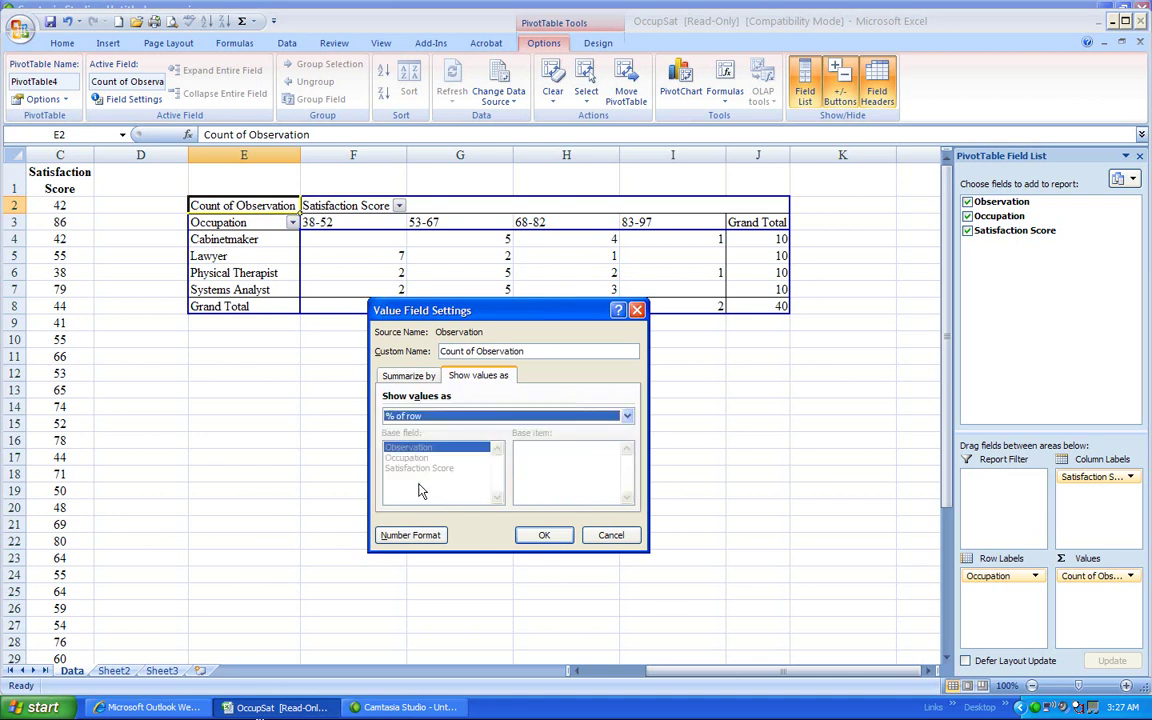
click(545, 535)
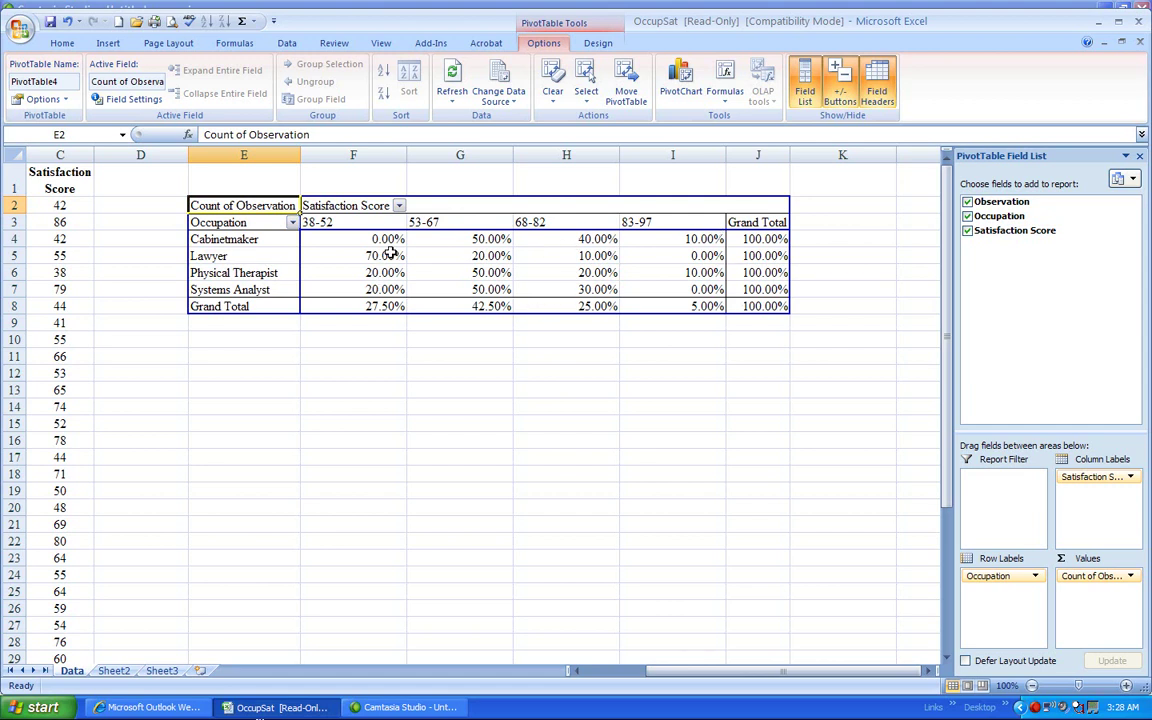
drag(383, 239, 746, 301)
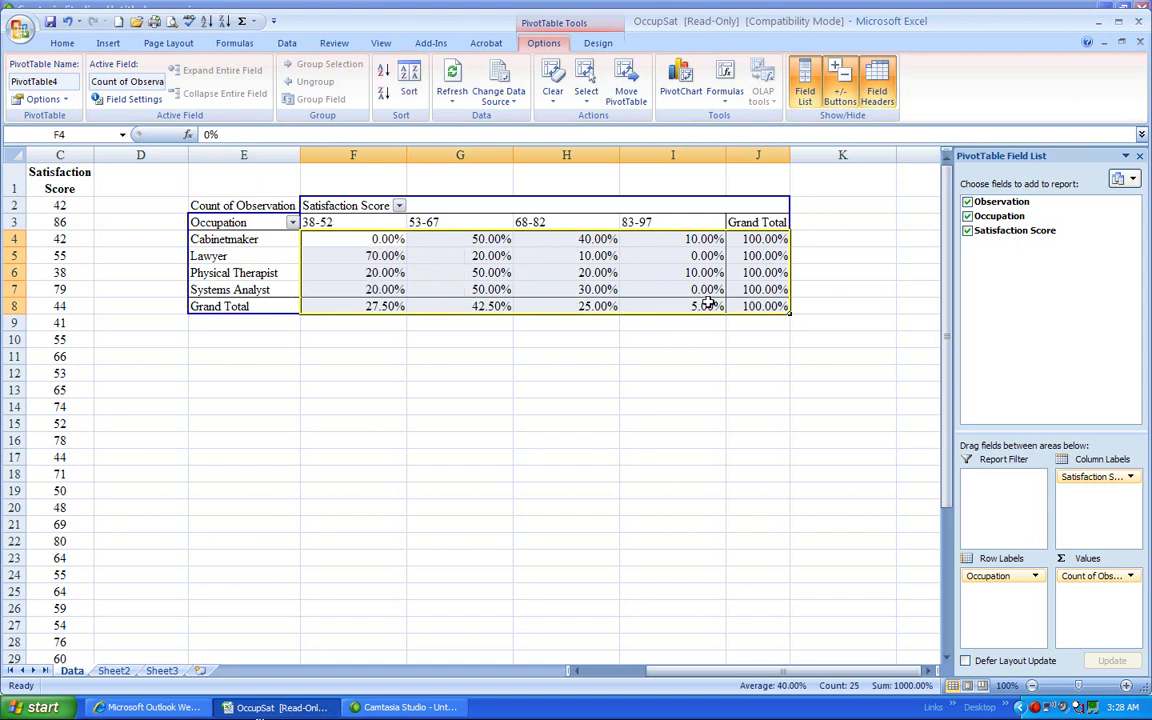
- Format the selected percentages with 0 decimal places, e.g. Lawyer 70%
right_click(650, 277)
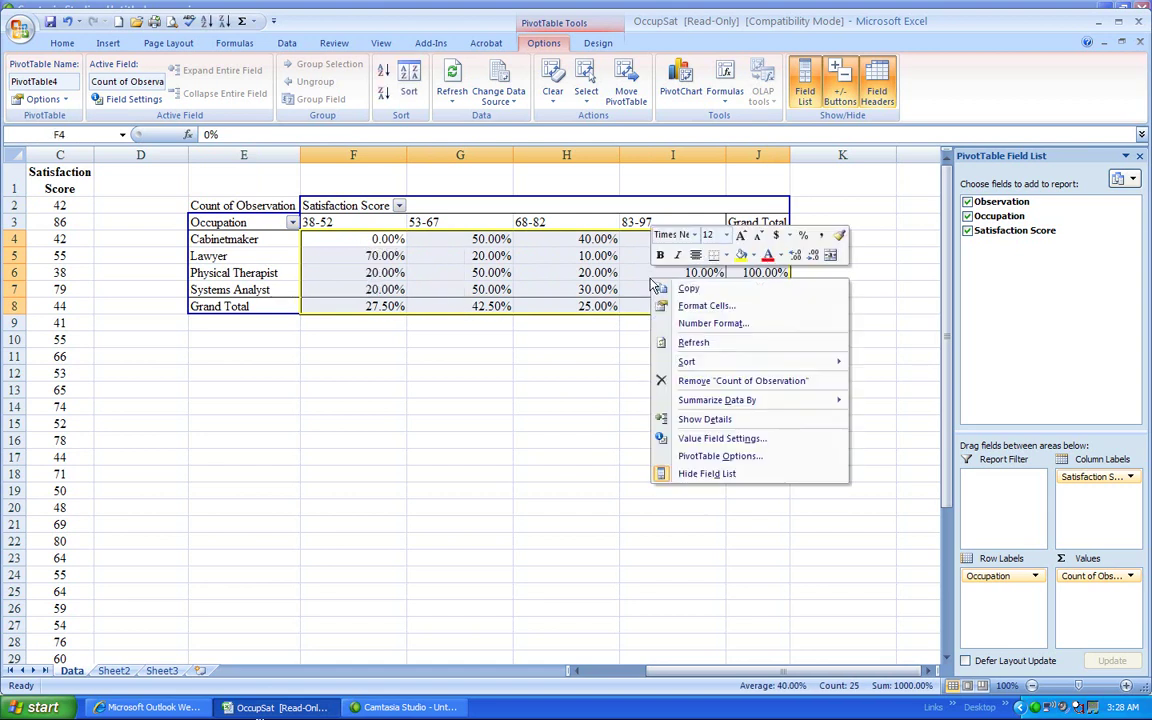
mouse_move(684, 366)
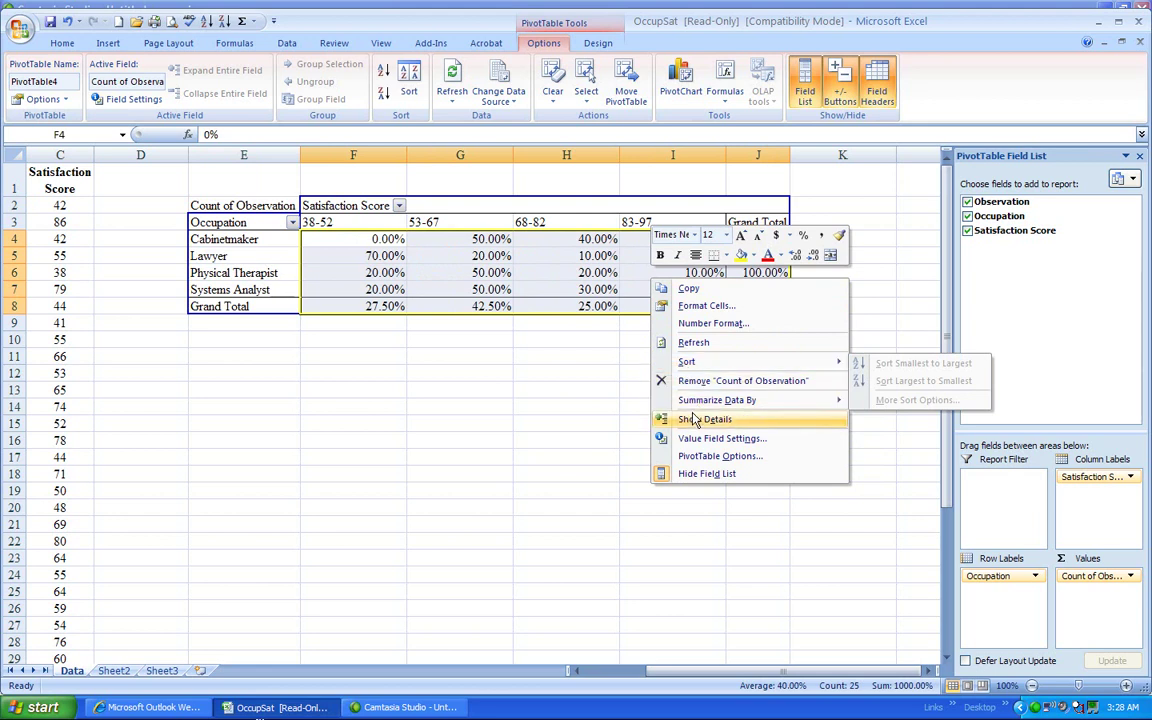
click(688, 305)
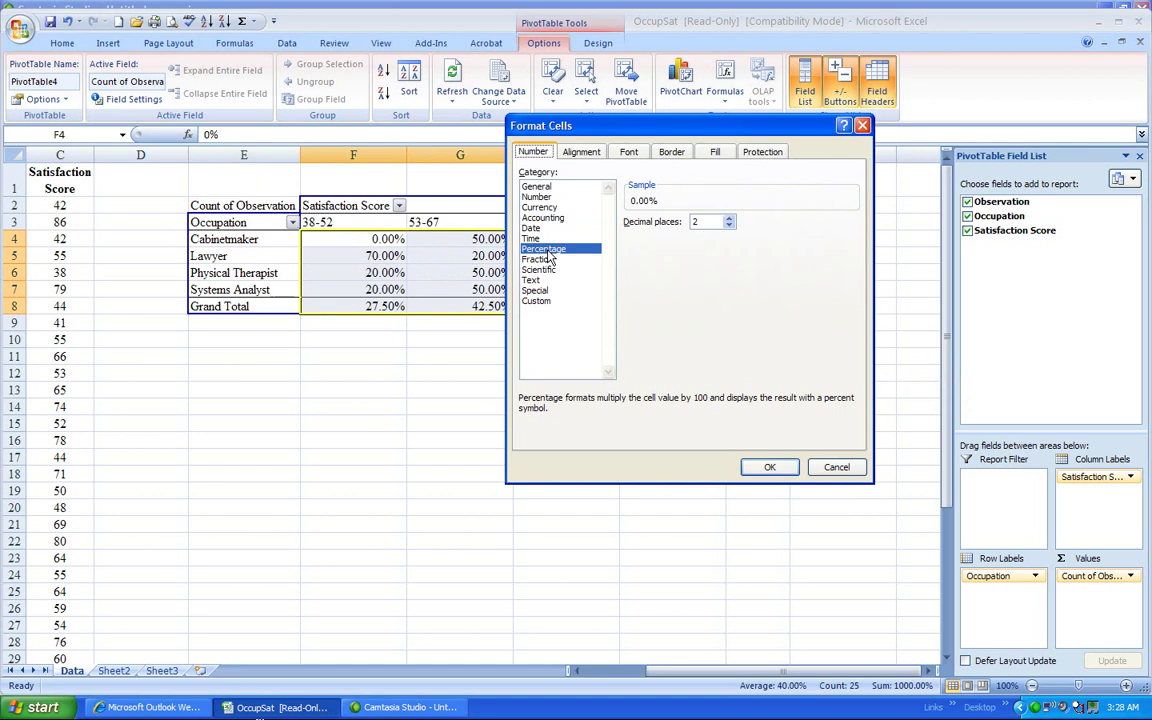
click(730, 225)
click(730, 225)
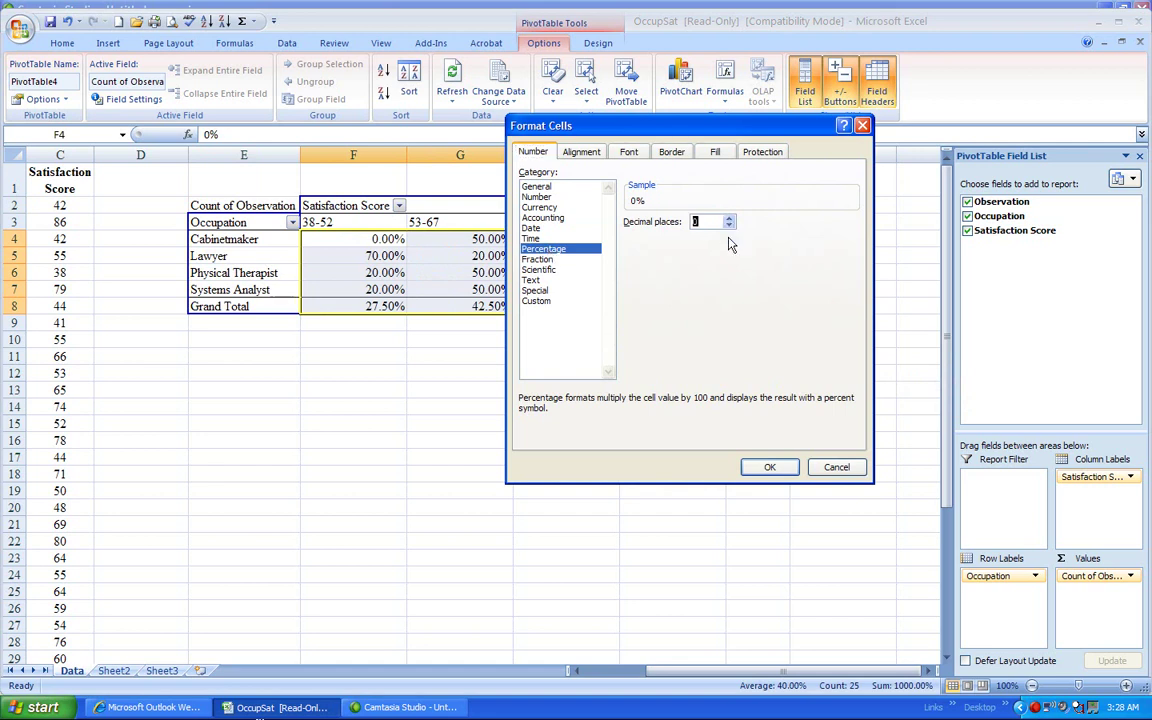
click(772, 468)
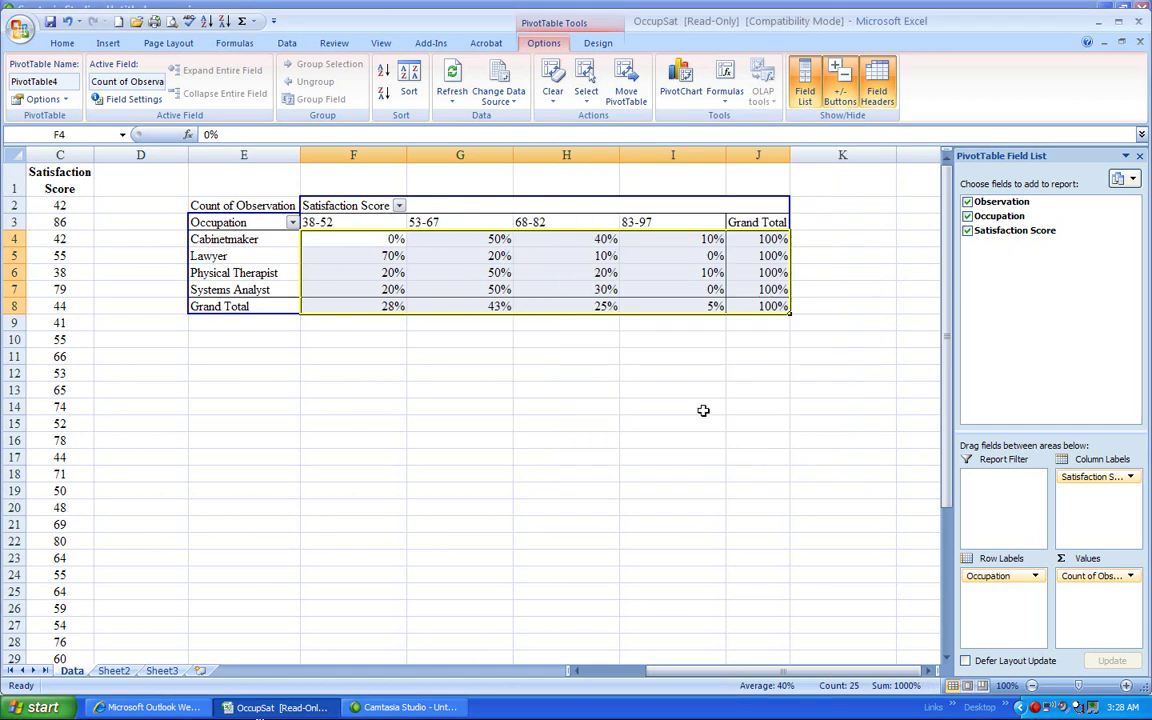
click(629, 370)
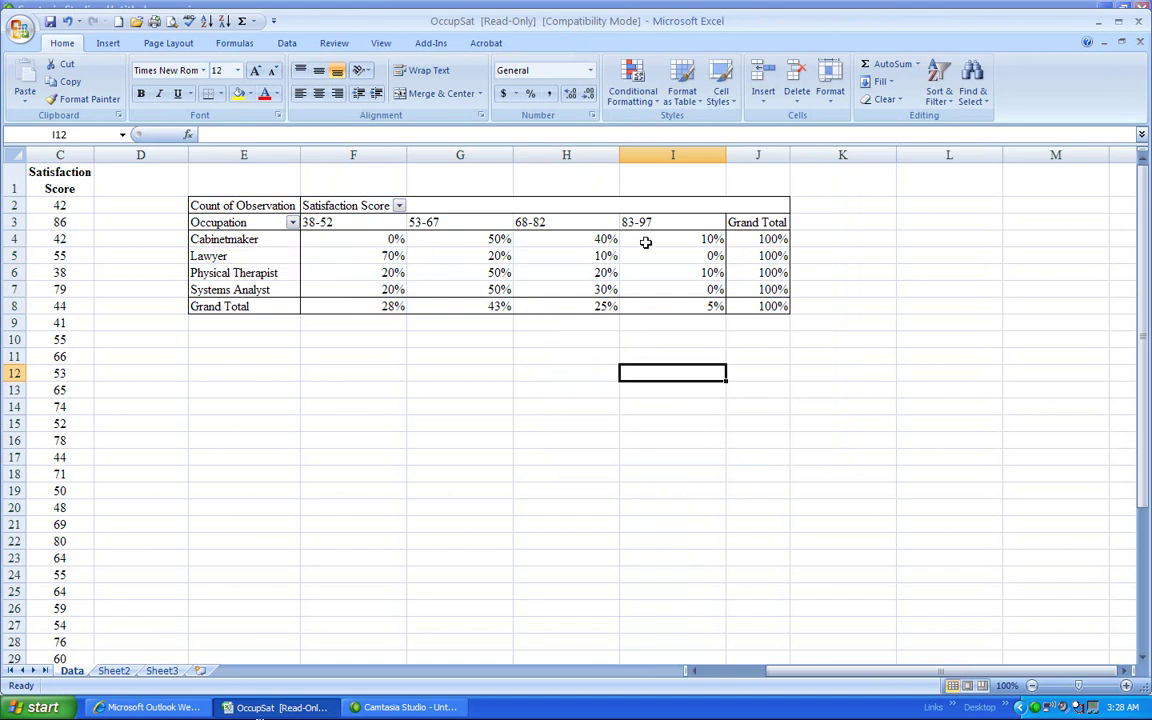
mouse_move(589, 240)
mouse_move(471, 243)
mouse_move(456, 273)
click(345, 237)
drag(345, 237, 503, 254)
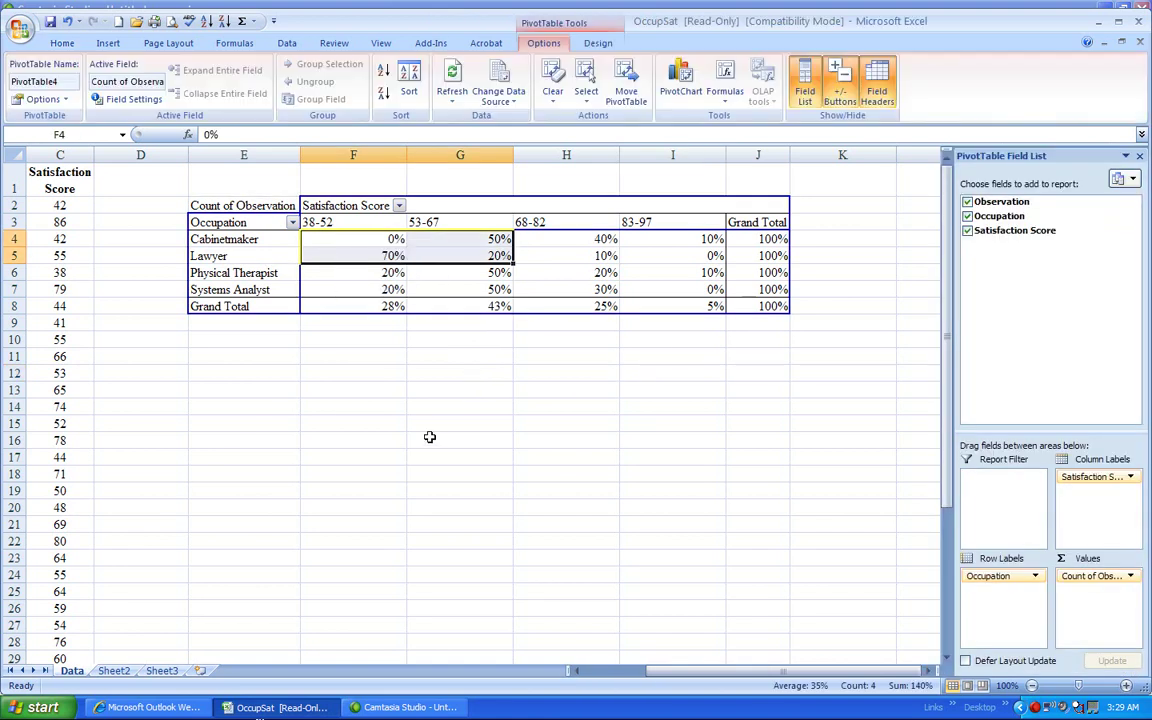
click(429, 437)
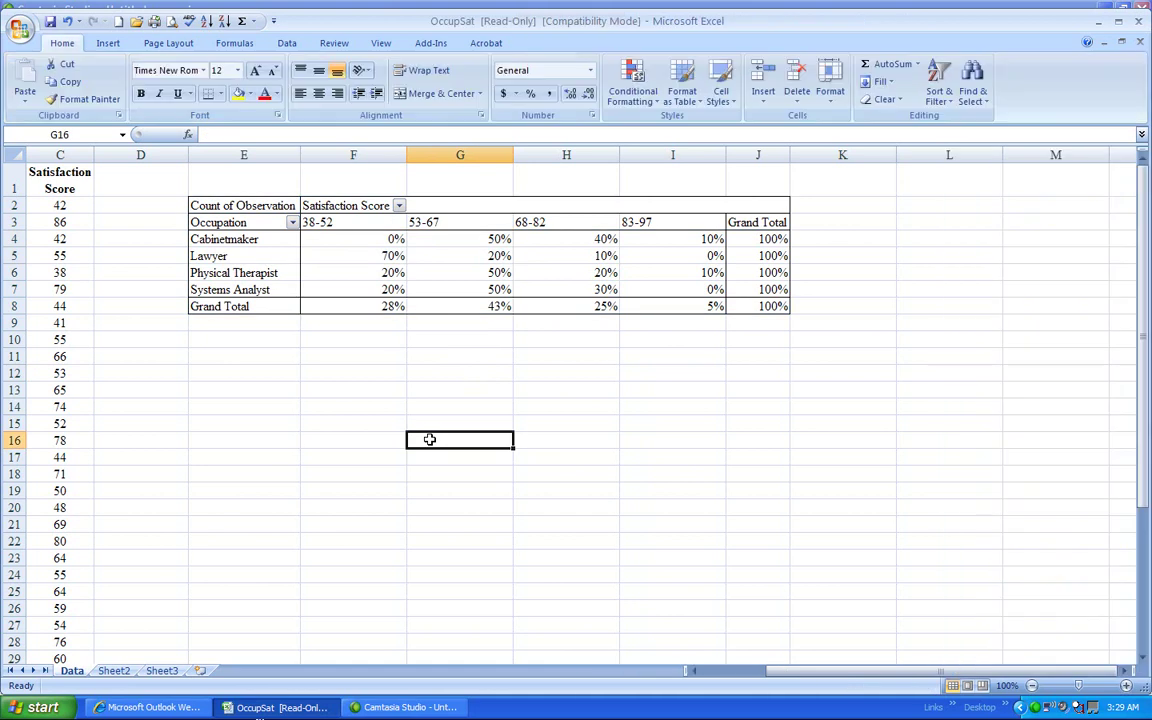
- Switch the Count of Observation display to % of column, e.g. Lawyer 64% in 38-52
right_click(242, 208)
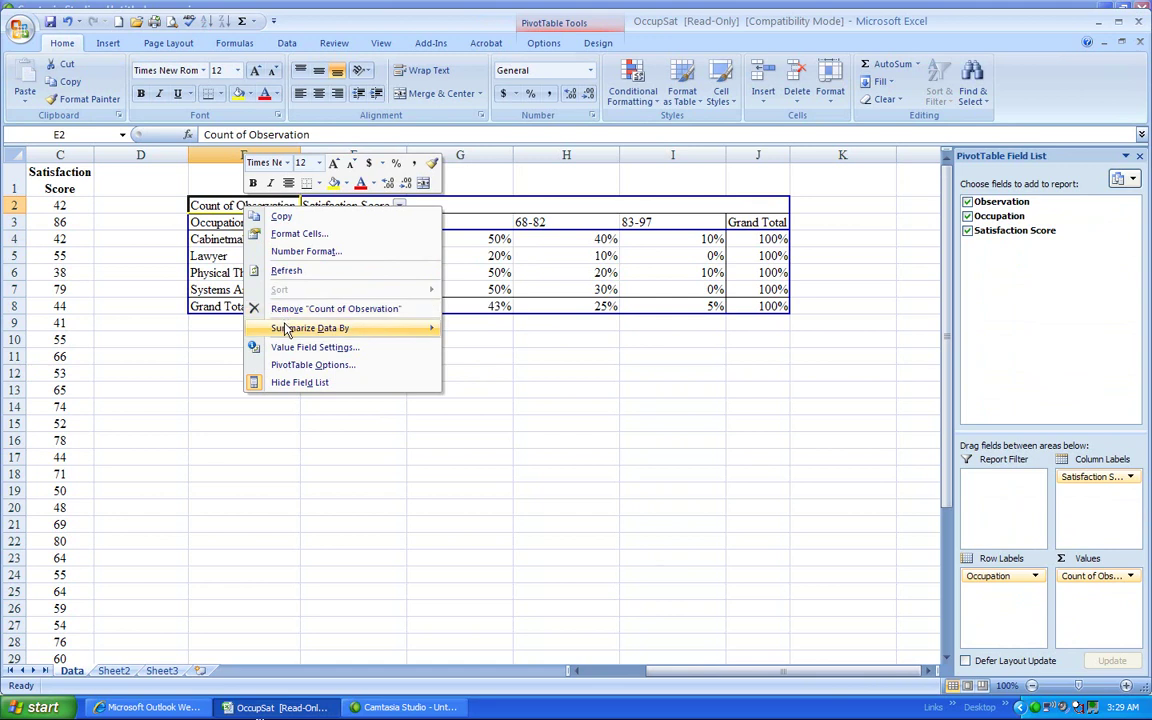
mouse_move(289, 332)
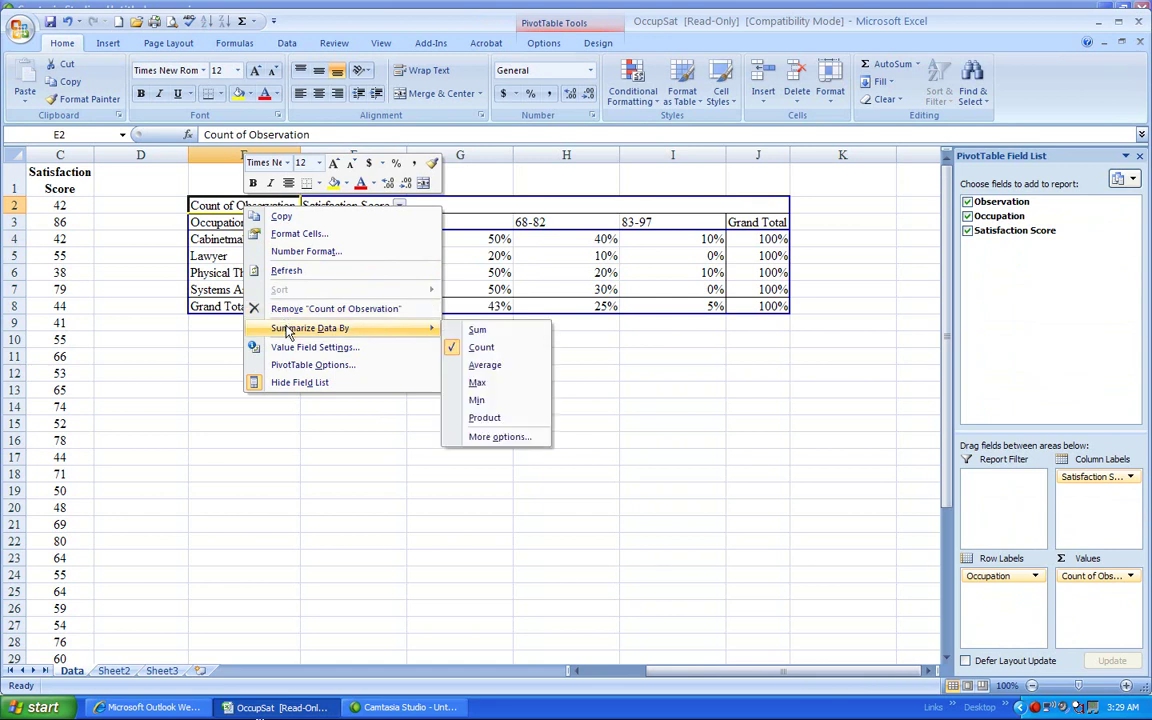
click(497, 437)
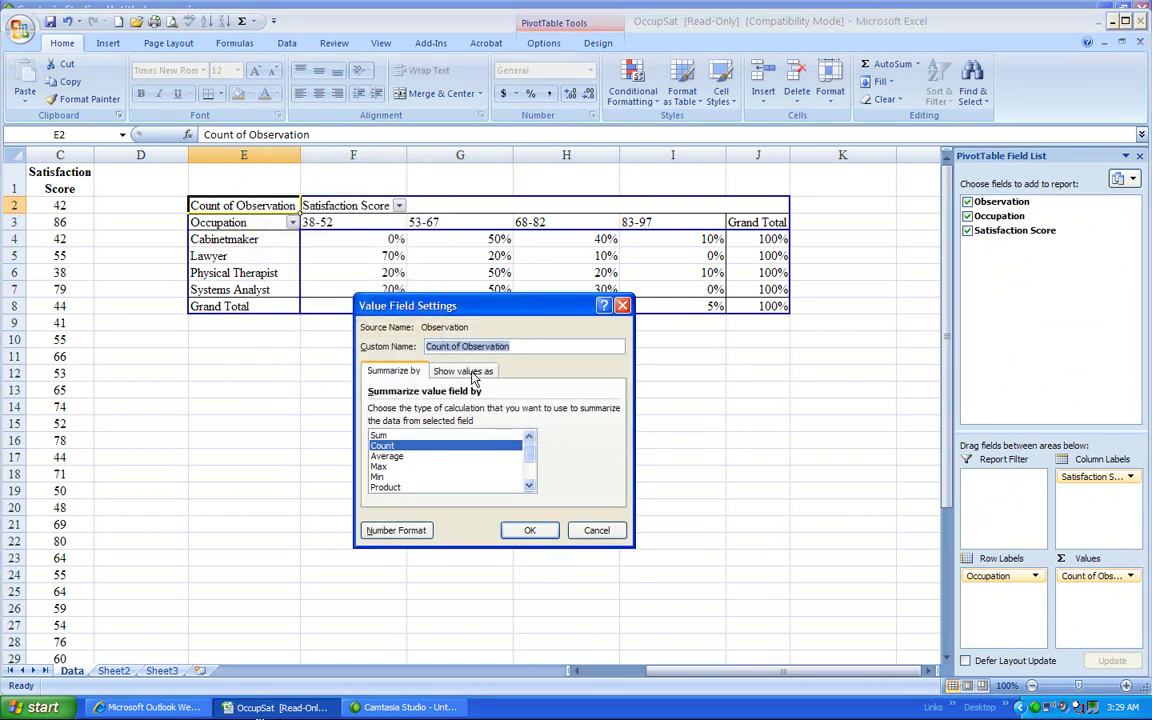
click(472, 375)
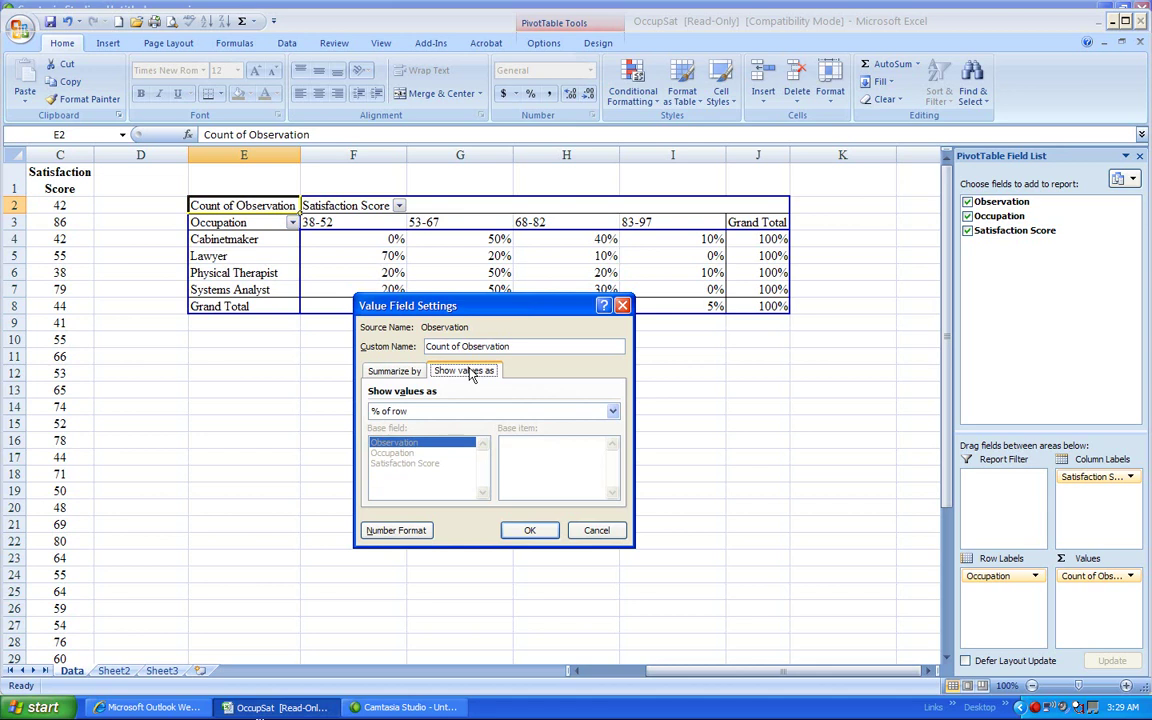
click(613, 415)
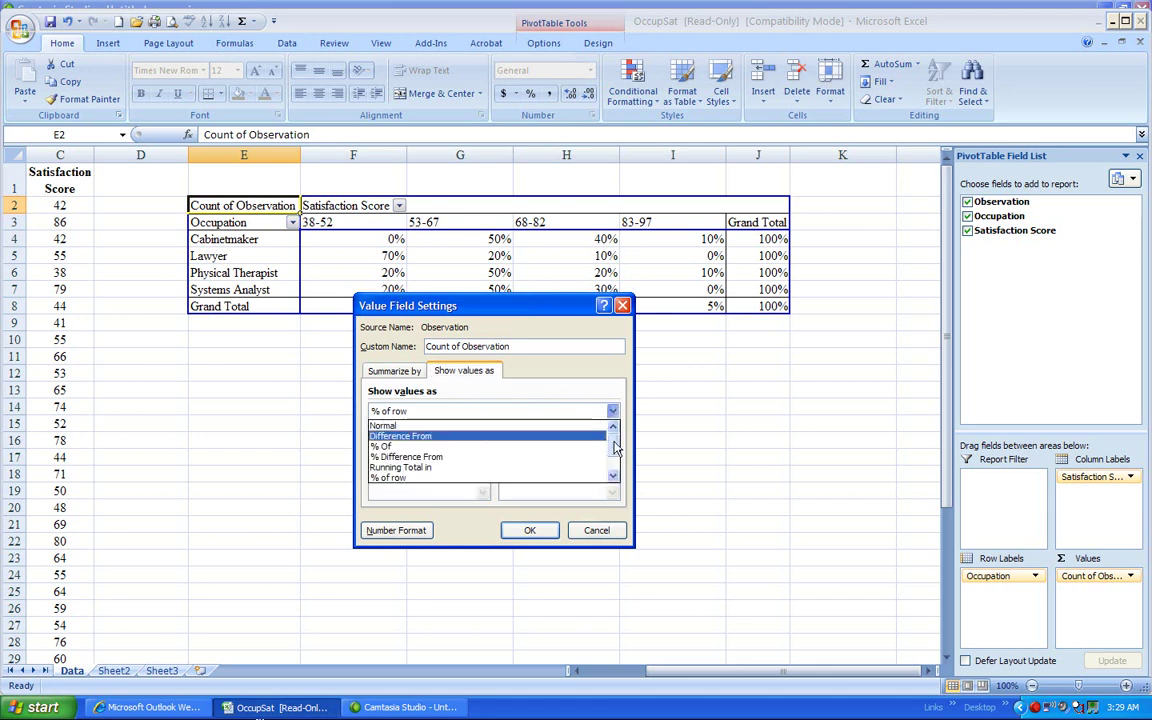
scroll(615, 456, down, 1)
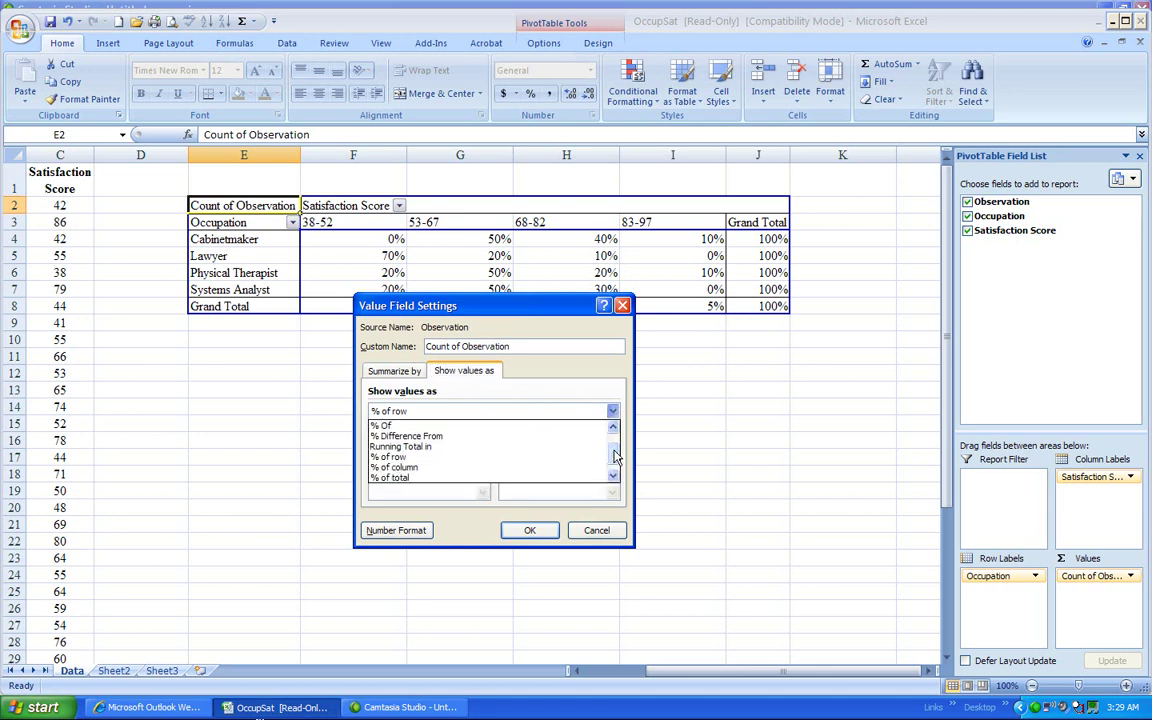
click(421, 468)
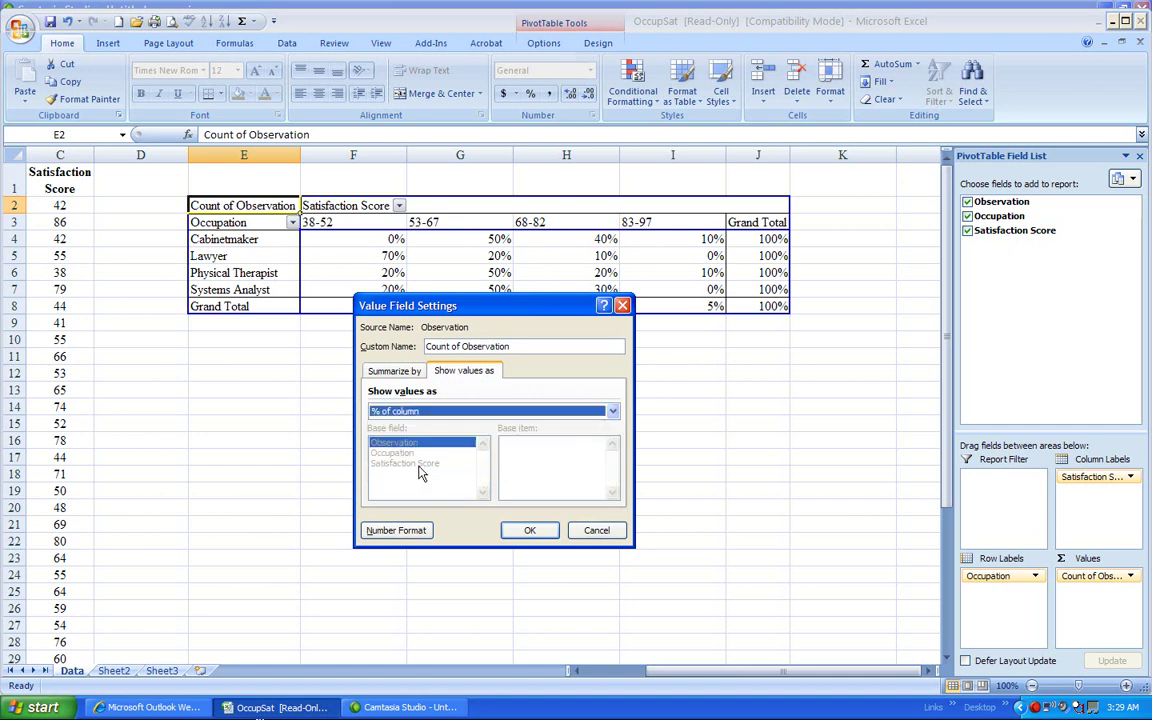
click(530, 530)
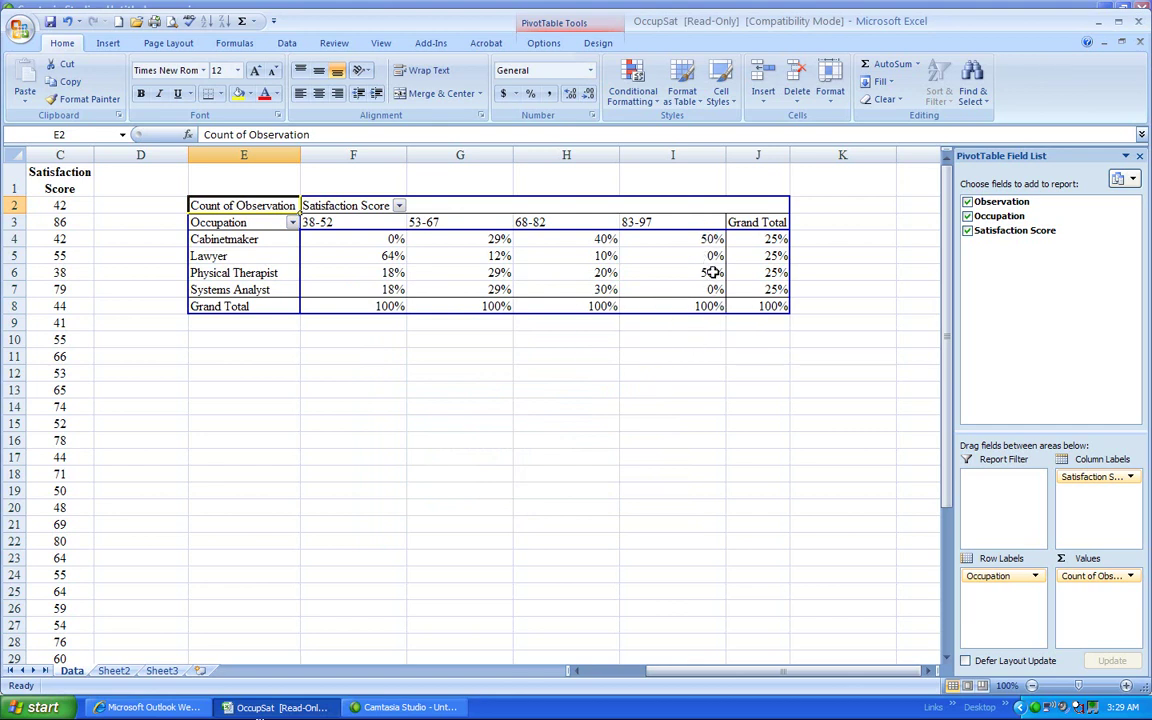
mouse_move(701, 286)
mouse_move(692, 308)
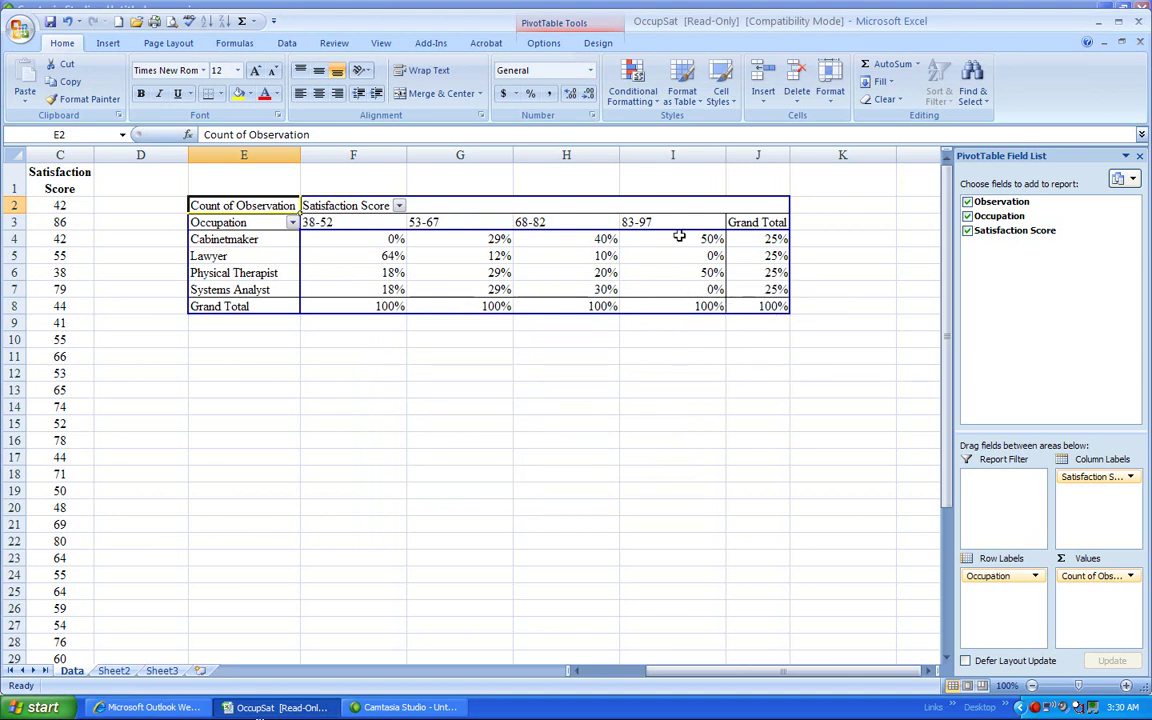